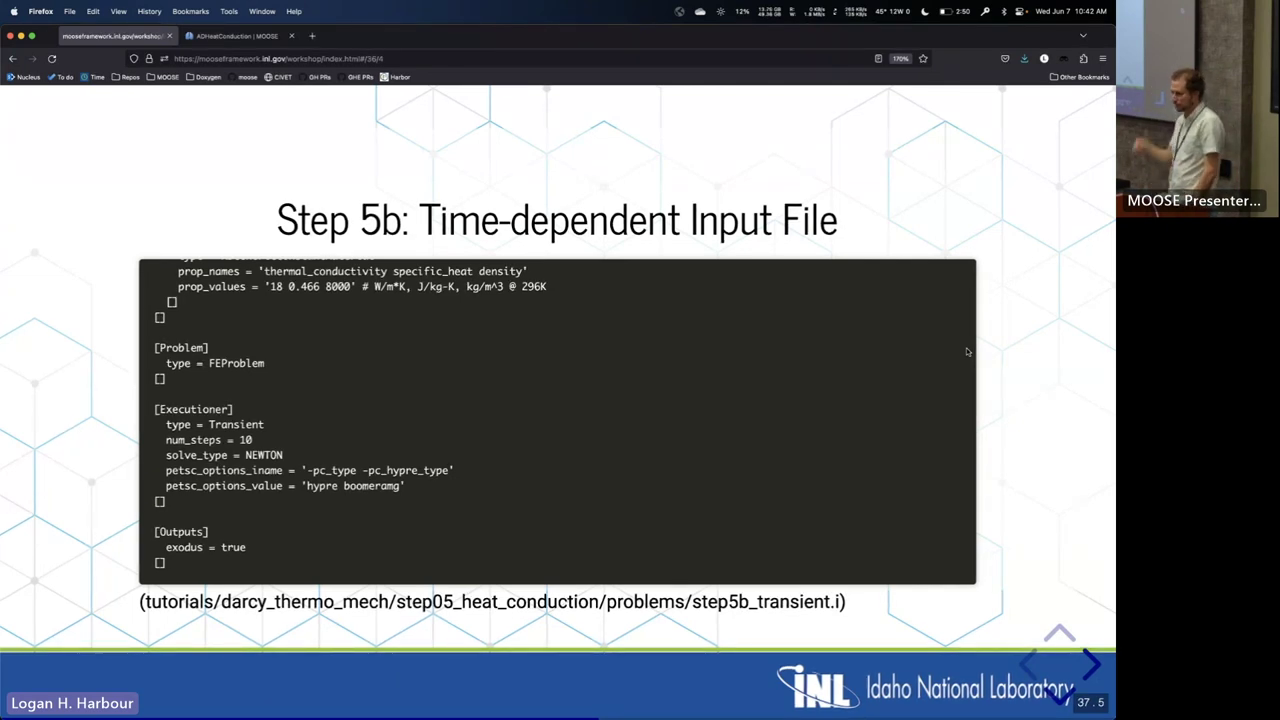
- Advance the workshop slides to the "Step 5b: Running Input File" page
key("Page_Down")
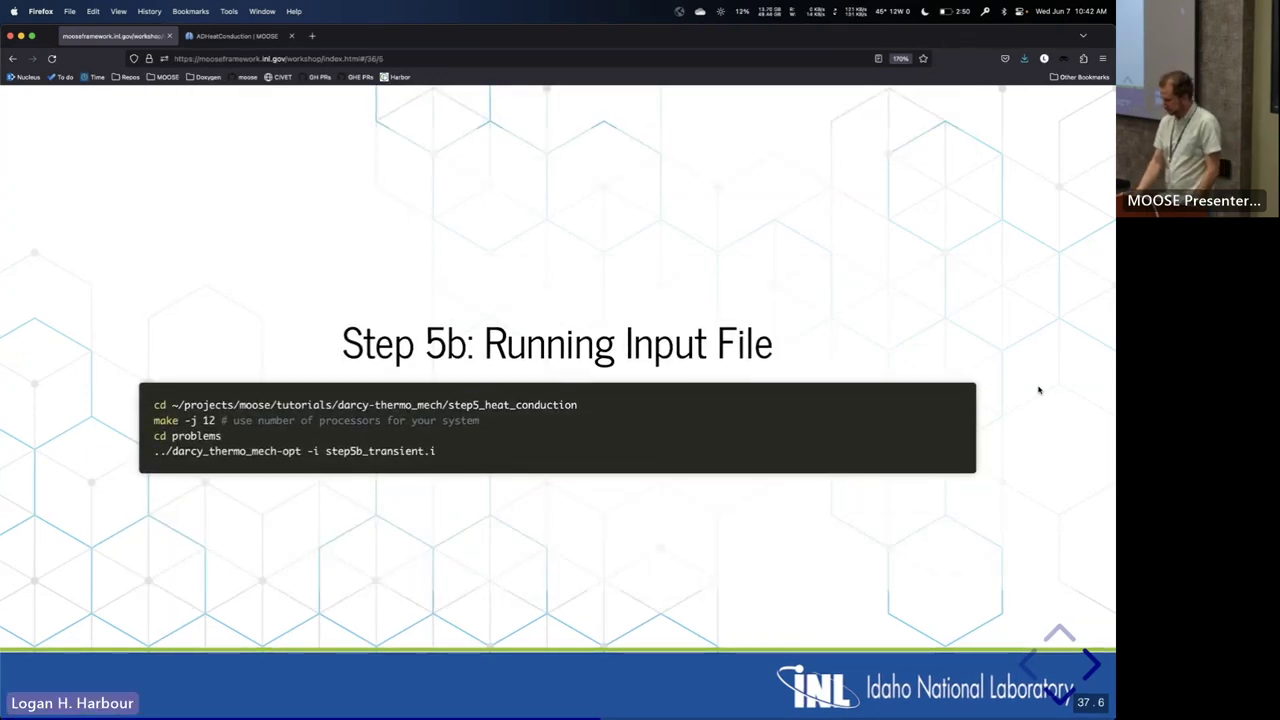
key("Page_Down")
key("Page_Up")
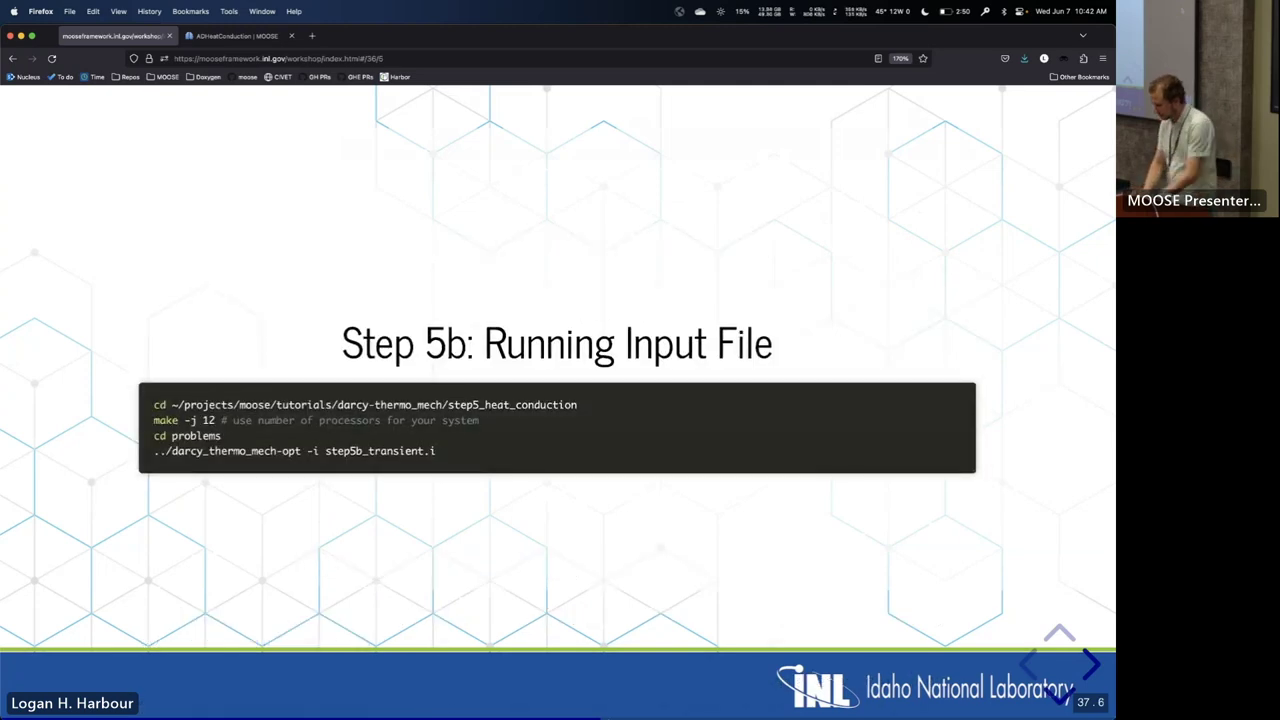
- Switch to the iTerm2 terminal and clear its screen
mouse_move(657, 705)
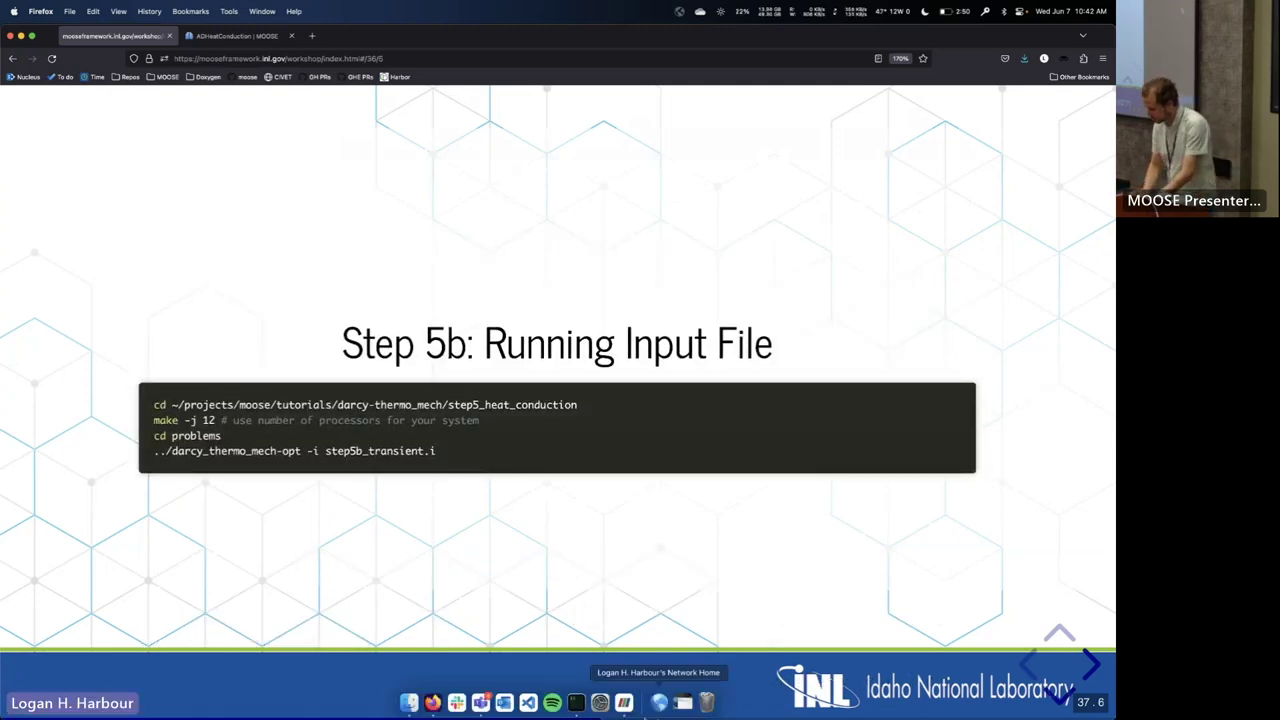
left_click(576, 703)
key("ctrl+l")
- Run ../darcy_thermo_mech-opt on the input file step5b_transient.i from the step05_heat_conduction problems folder
type("../")
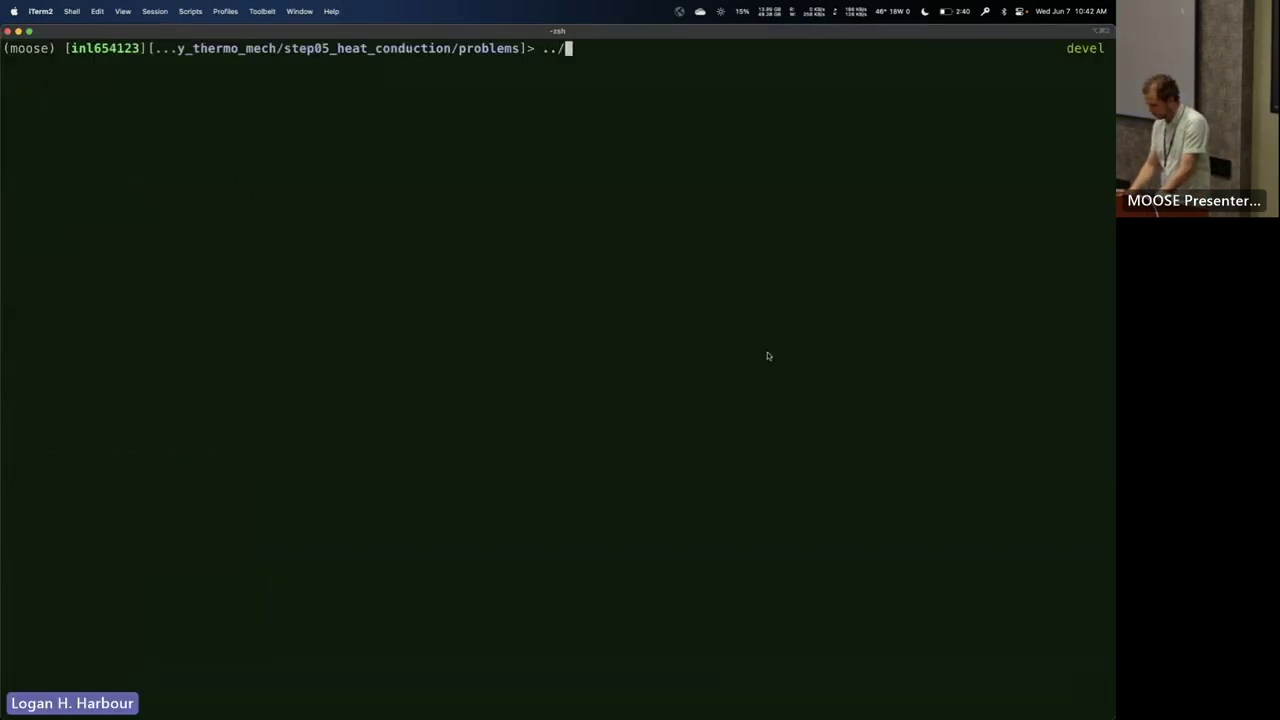
type("da")
key("BackSpace")
key("BackSpace")
type("d")
key("Tab")
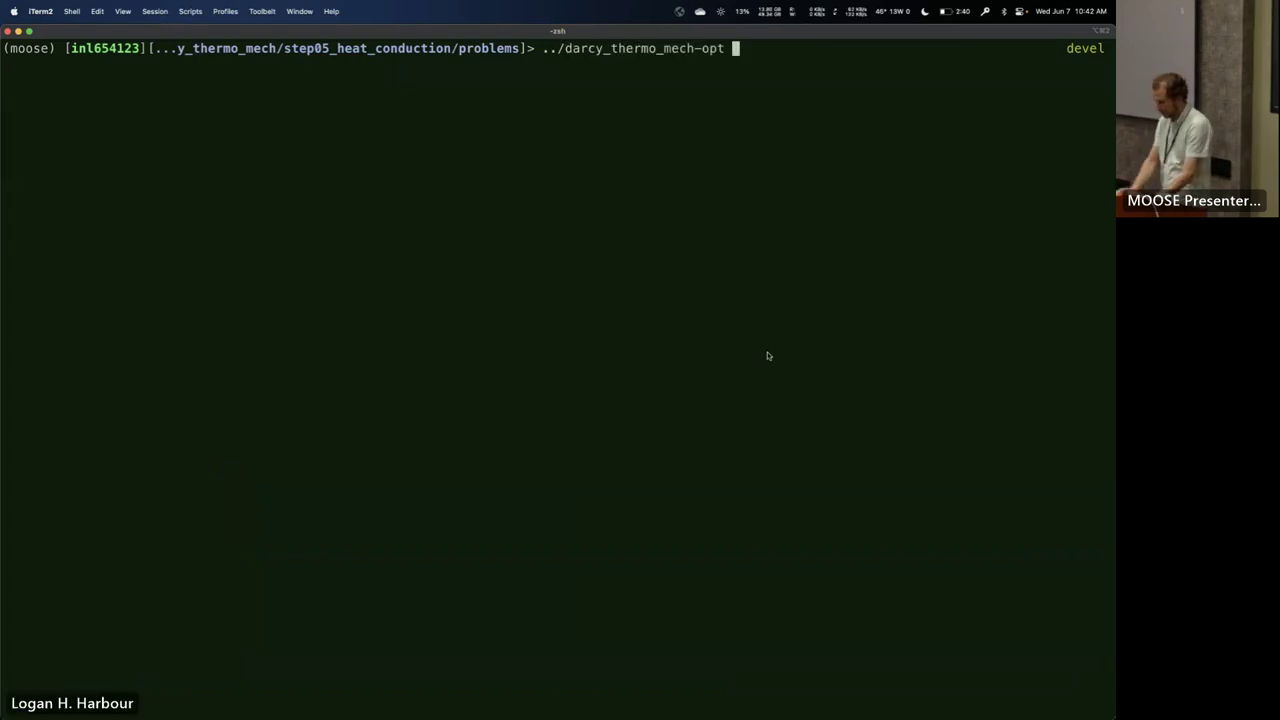
type("-i")
key("Tab")
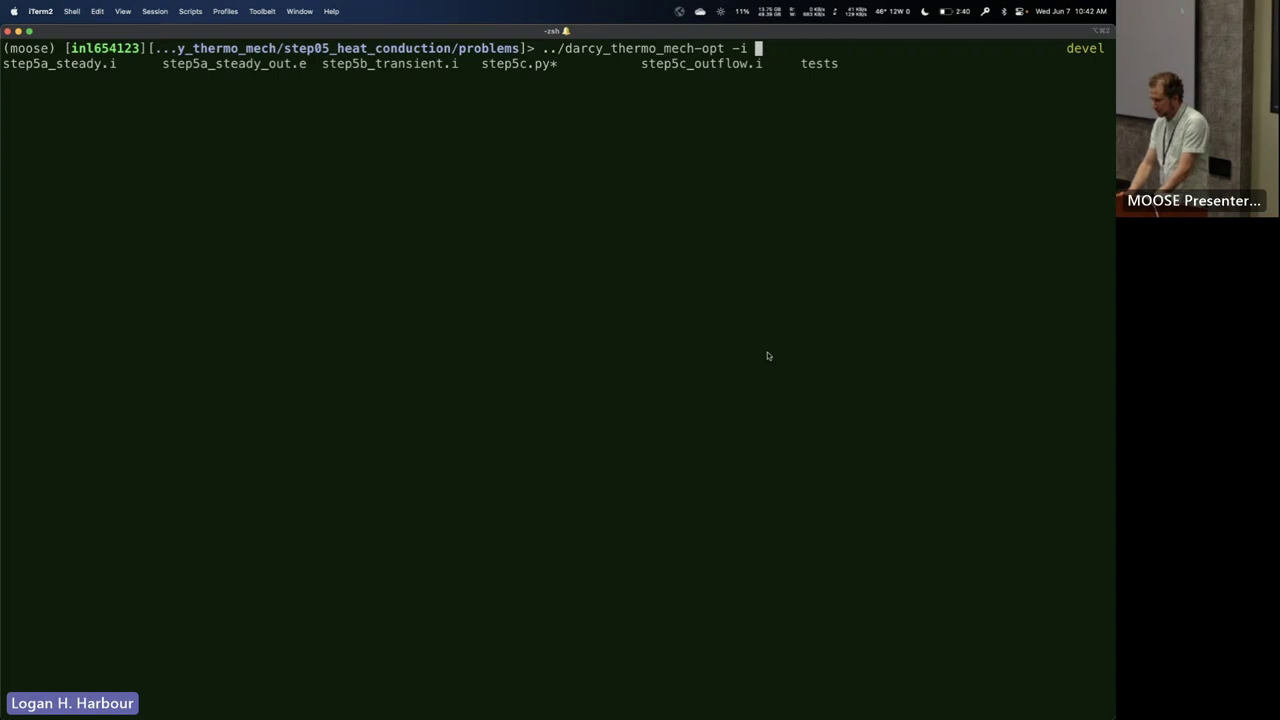
type("s")
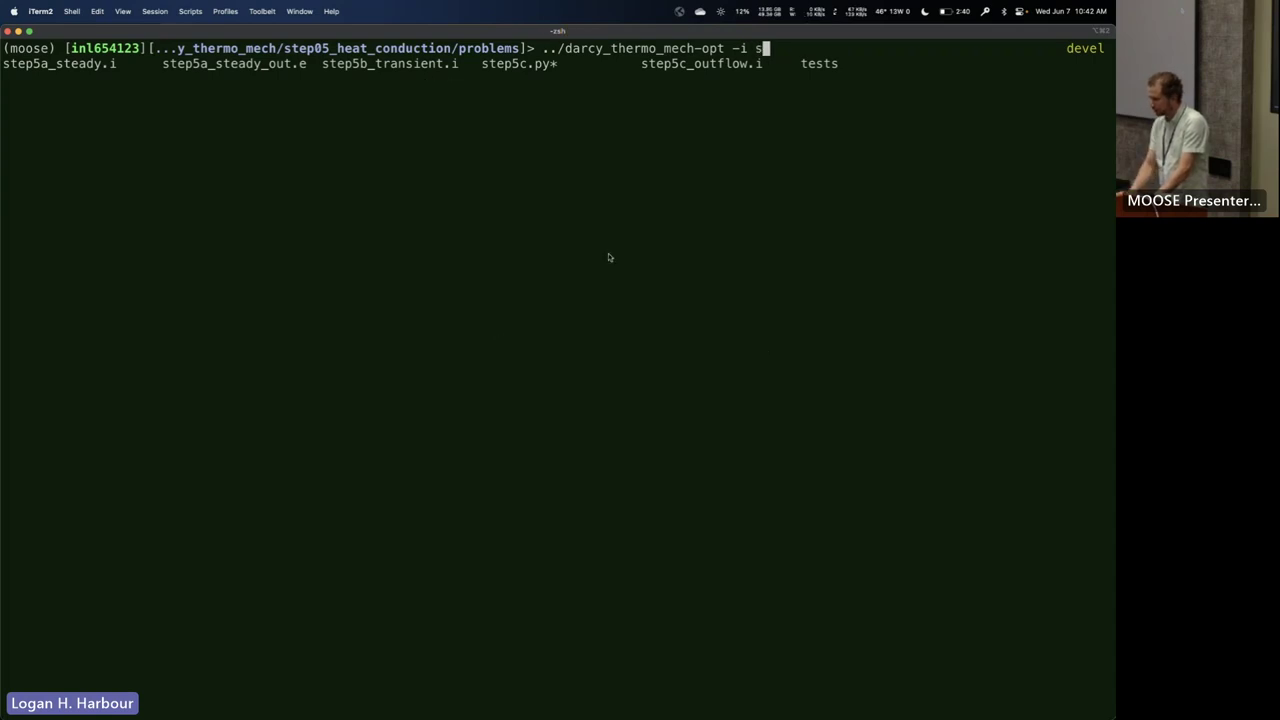
type("tep5b")
key("Tab")
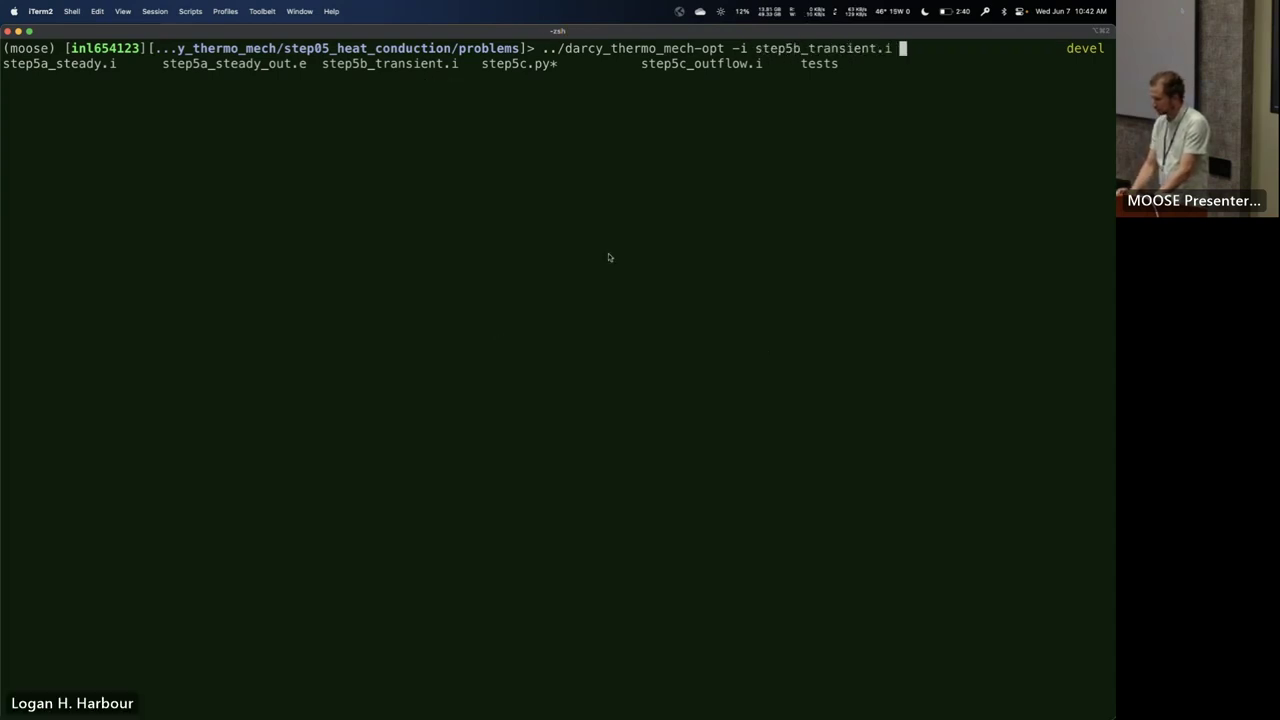
key("Return")
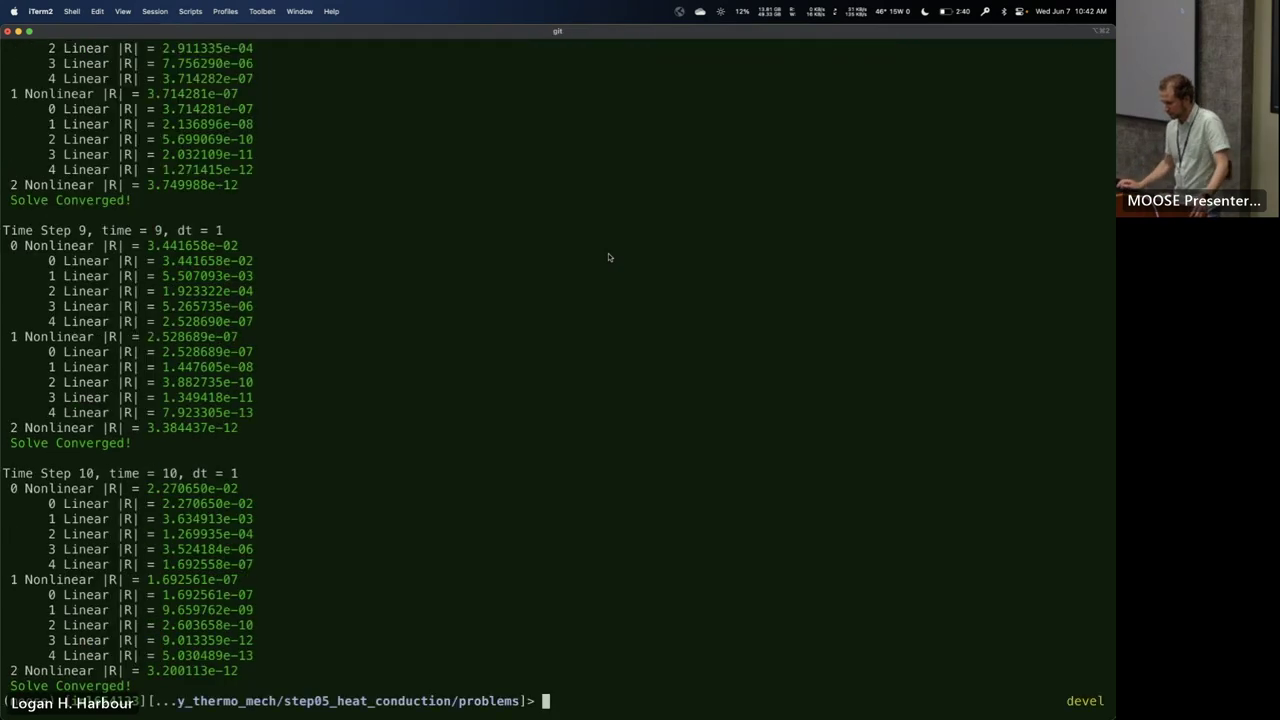
- Examine the solver output for the initial time steps, highlighting the Time Step 0 line and the dt entry of Time Step 1
scroll(431, 157, "up", 20)
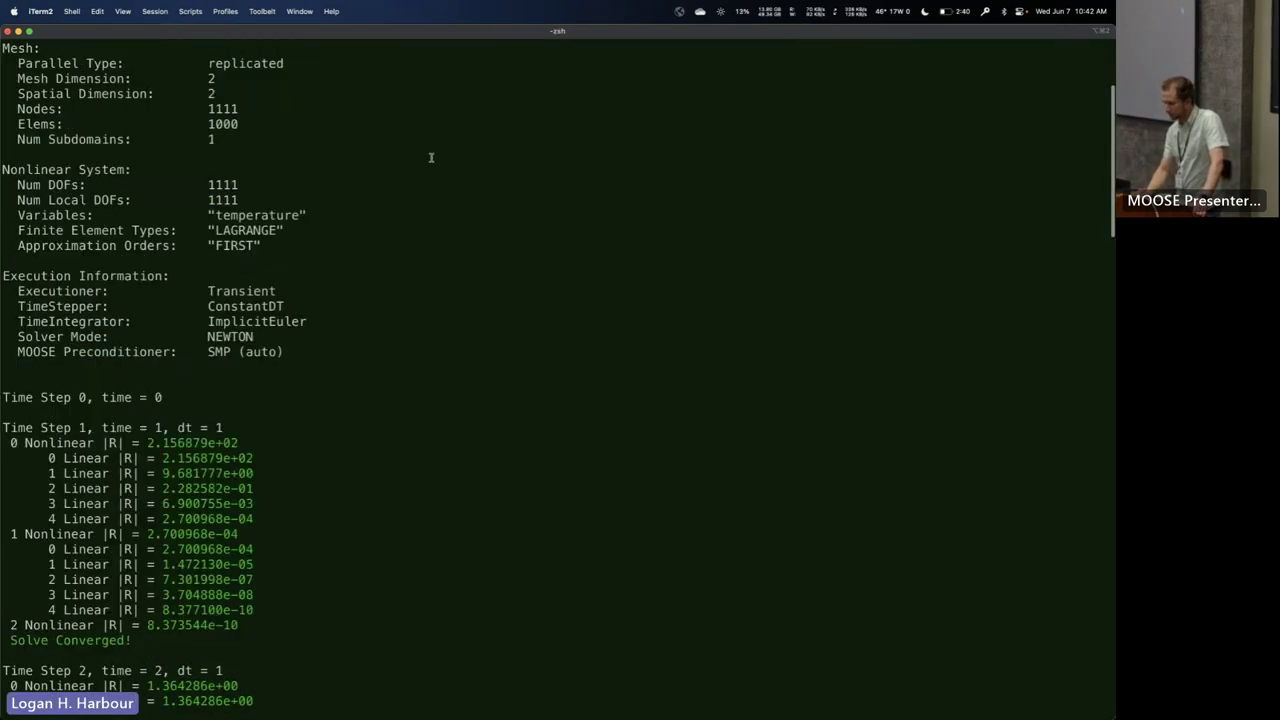
scroll(431, 157, "down", 3)
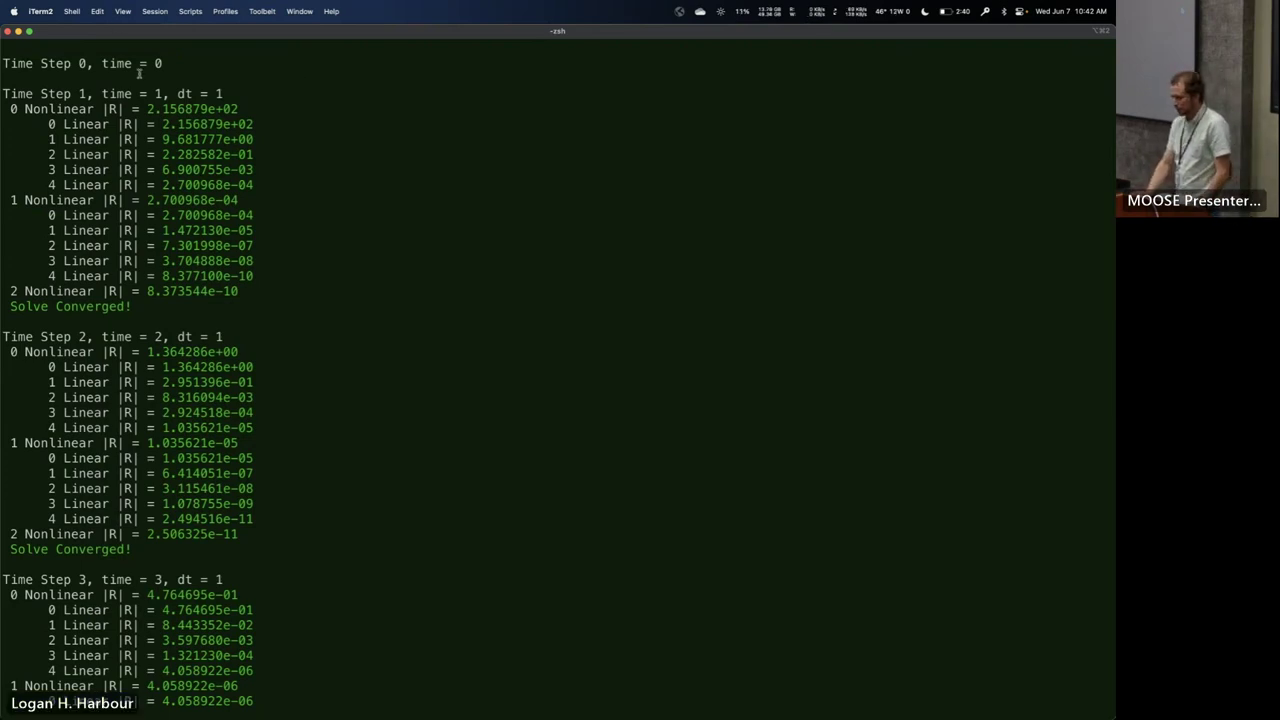
left_click_drag(162, 63, 2, 64)
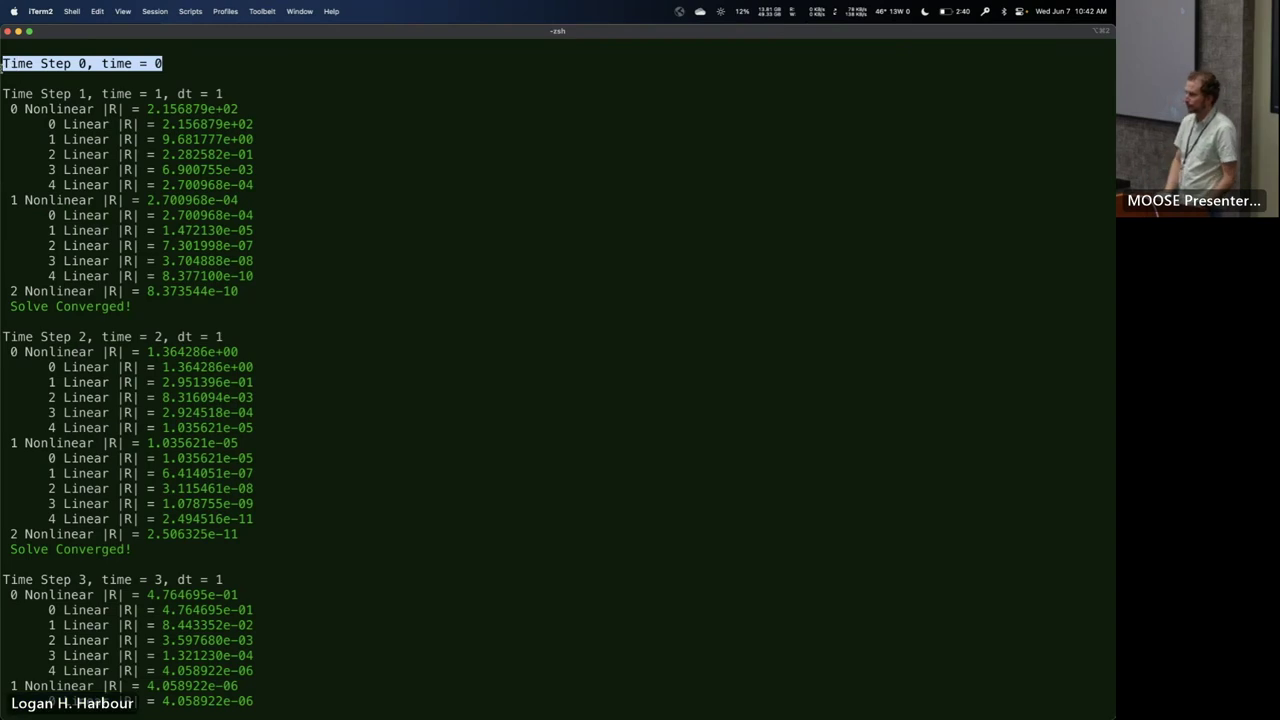
left_click_drag(224, 94, 175, 94)
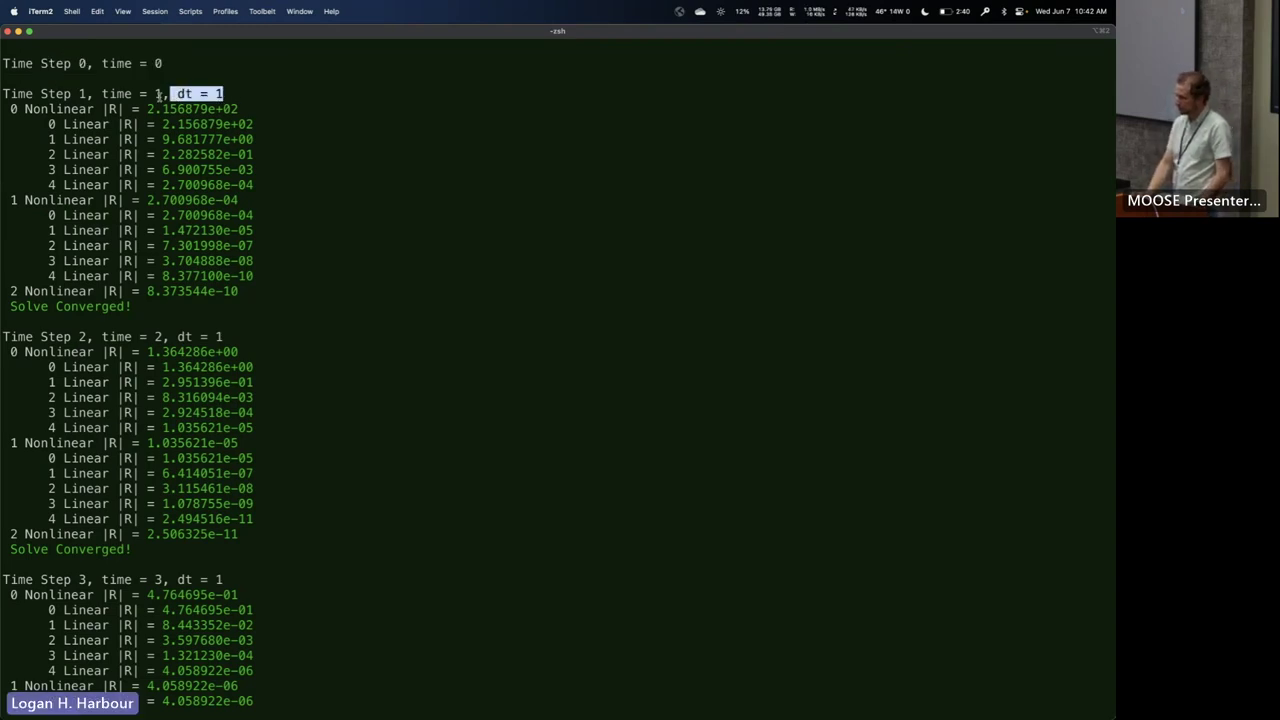
left_click(124, 96)
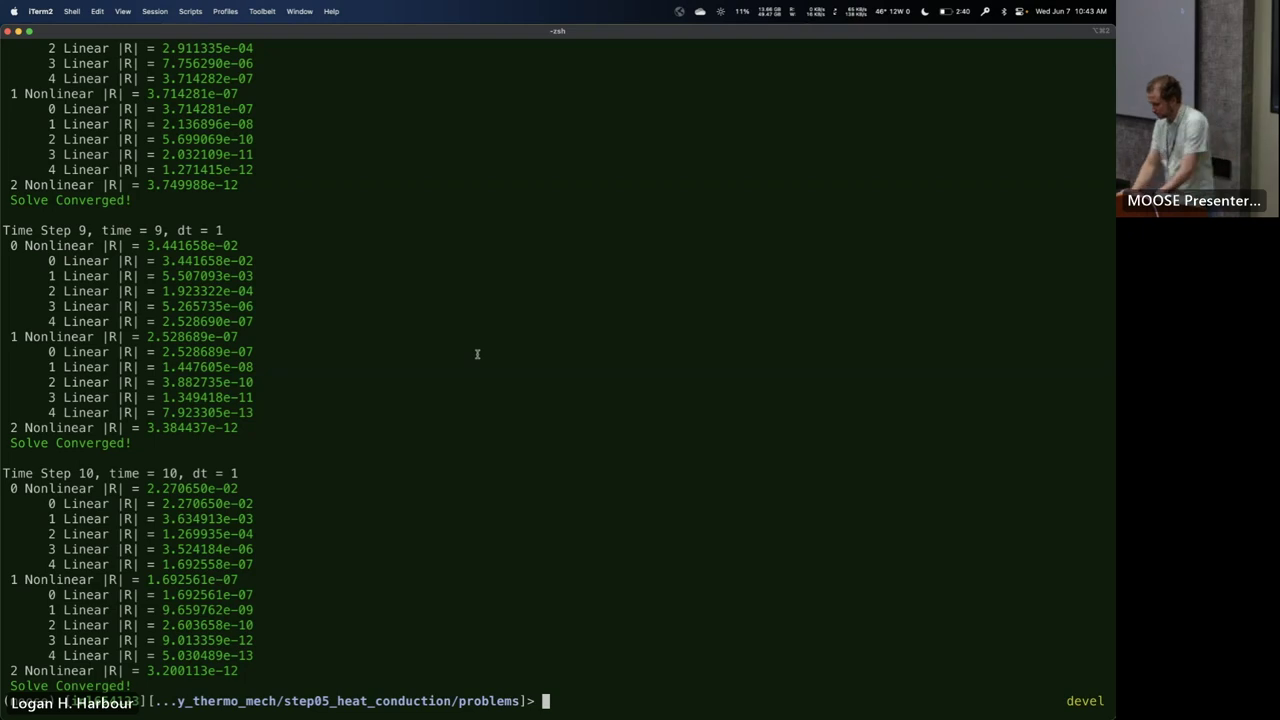
- Try to open the results file step5b_transient_out.e from the terminal
type("open step5b")
key("Tab")
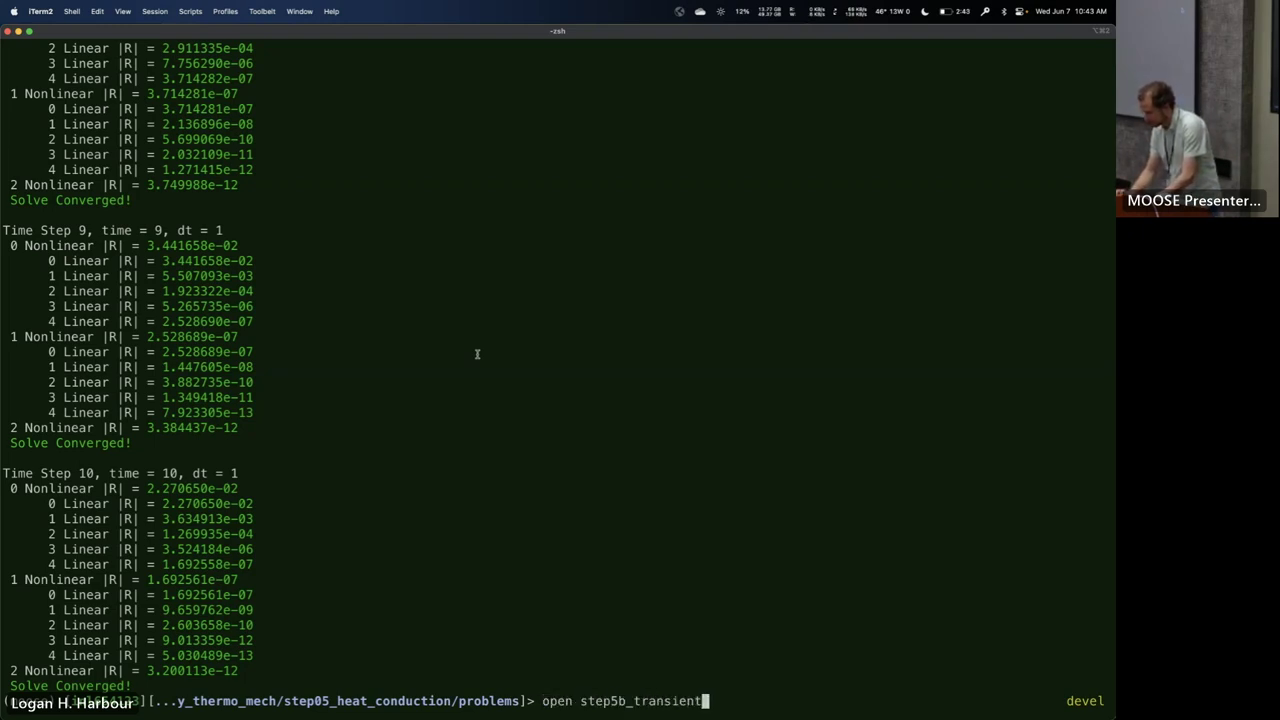
type("_")
key("Tab")
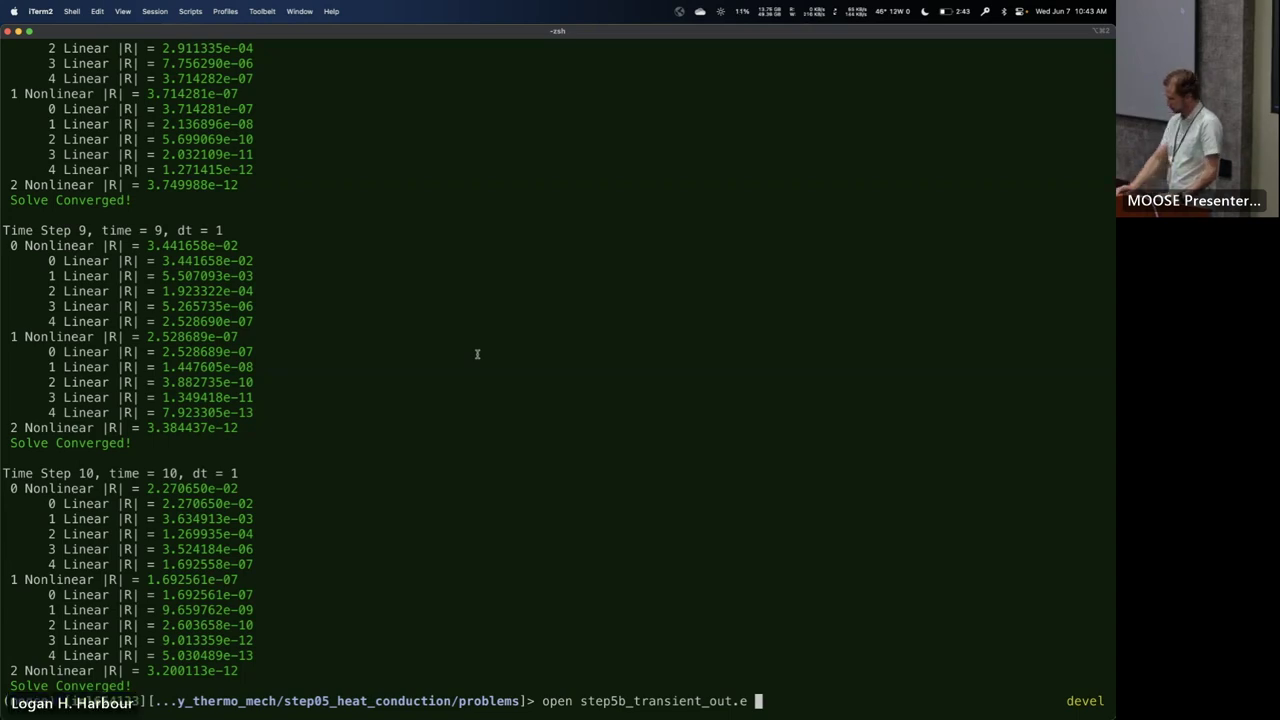
key("Return")
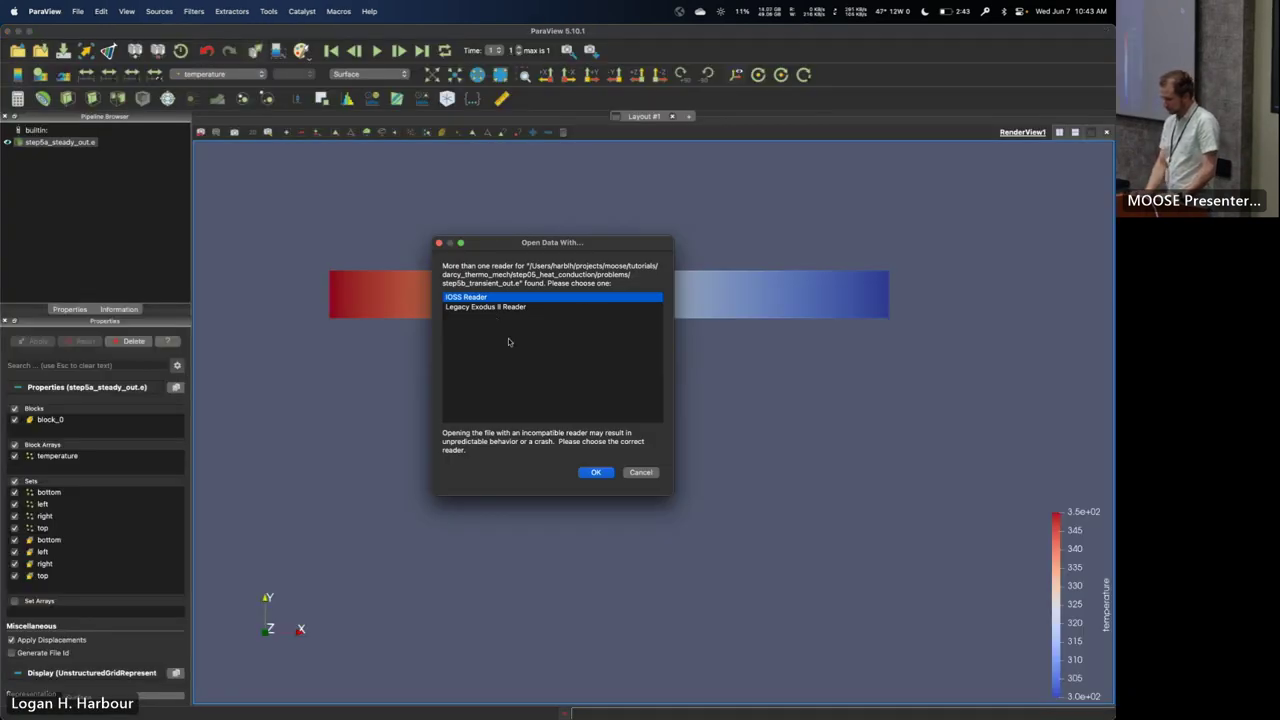
left_click(640, 472)
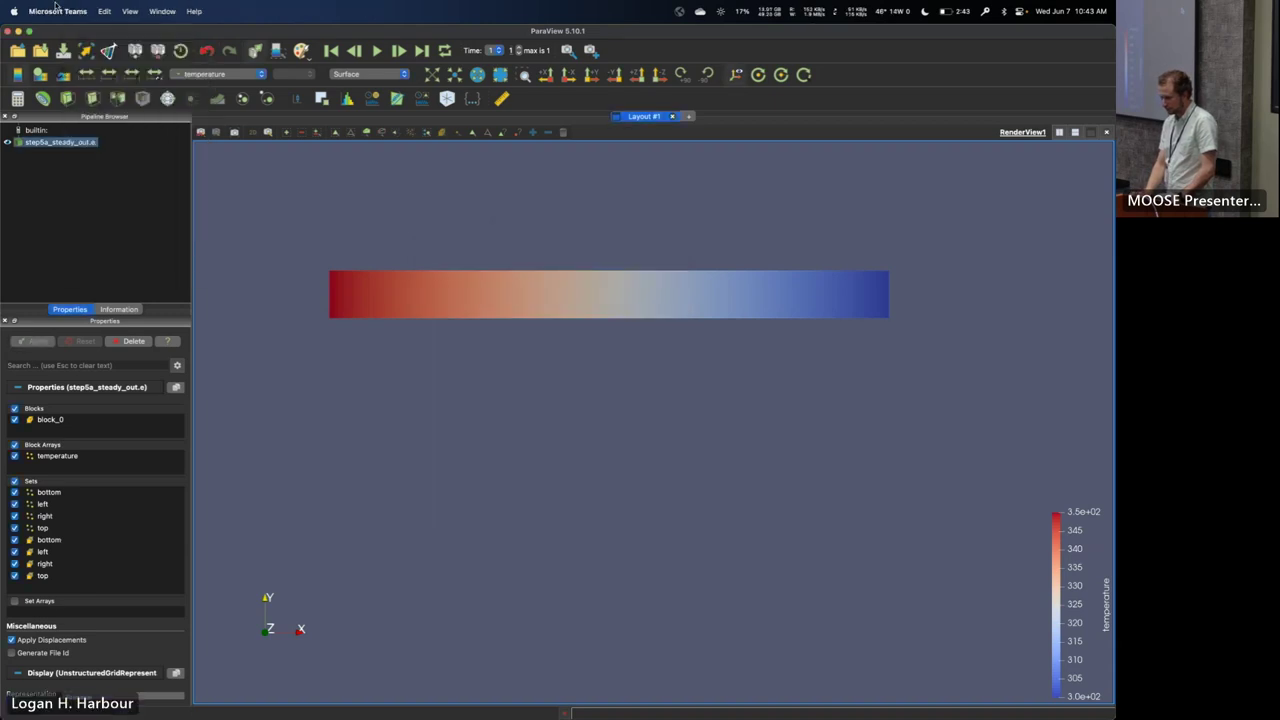
- Quit the ParaView session showing step5a_steady_out.e and return to the terminal
left_click(77, 11)
left_click(60, 28)
left_click(50, 11)
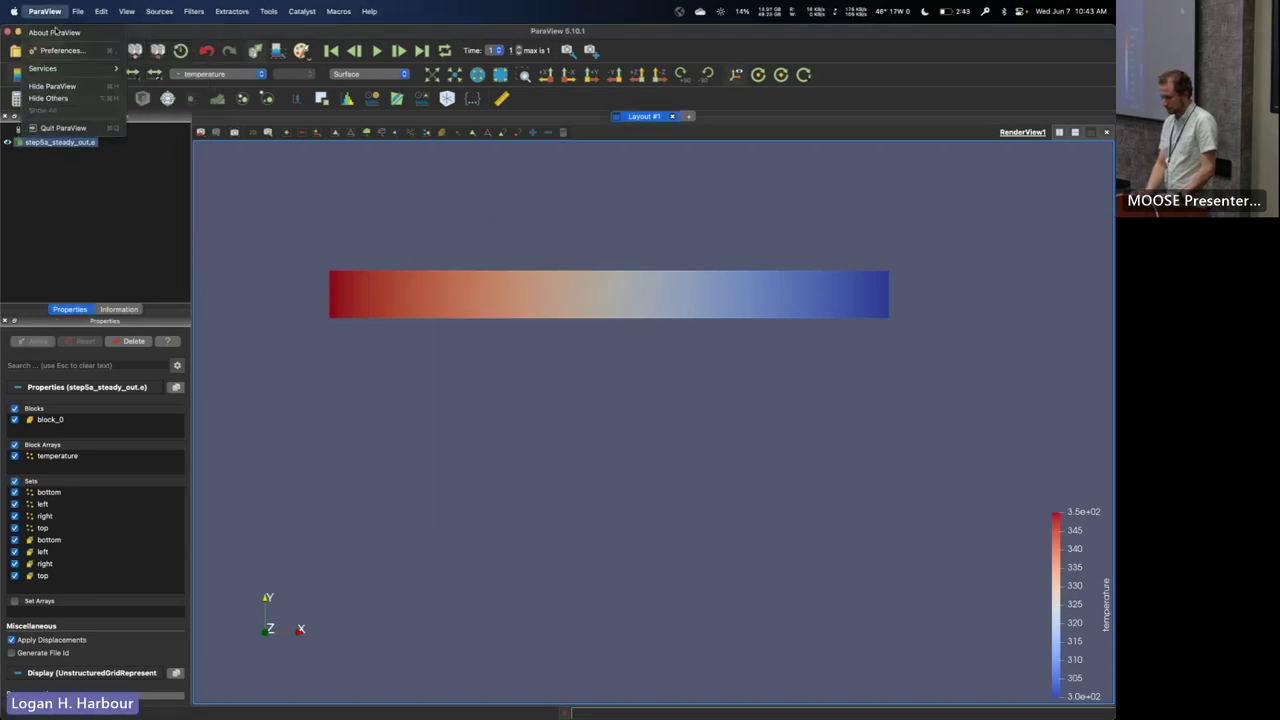
left_click(60, 126)
left_click(507, 400)
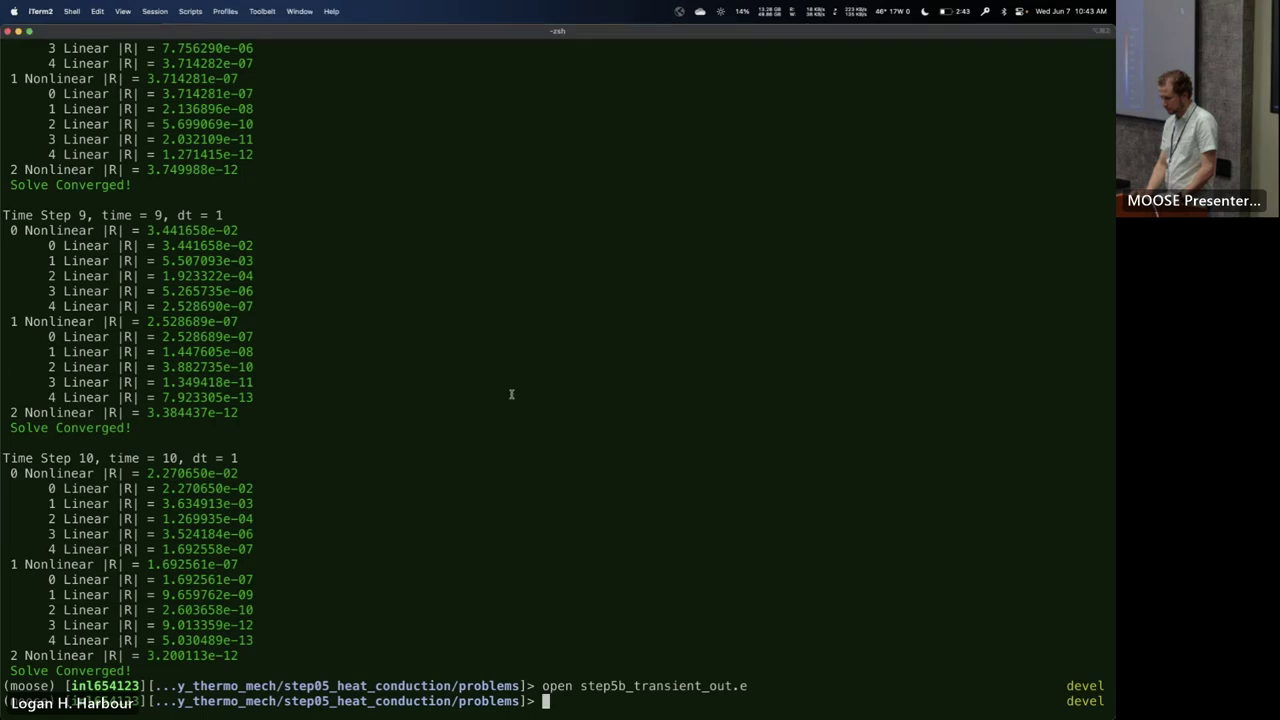
- Rerun the command that opens step5b_transient_out.e, and colour the loaded results in ParaView by temperature
key("Up")
key("Return")
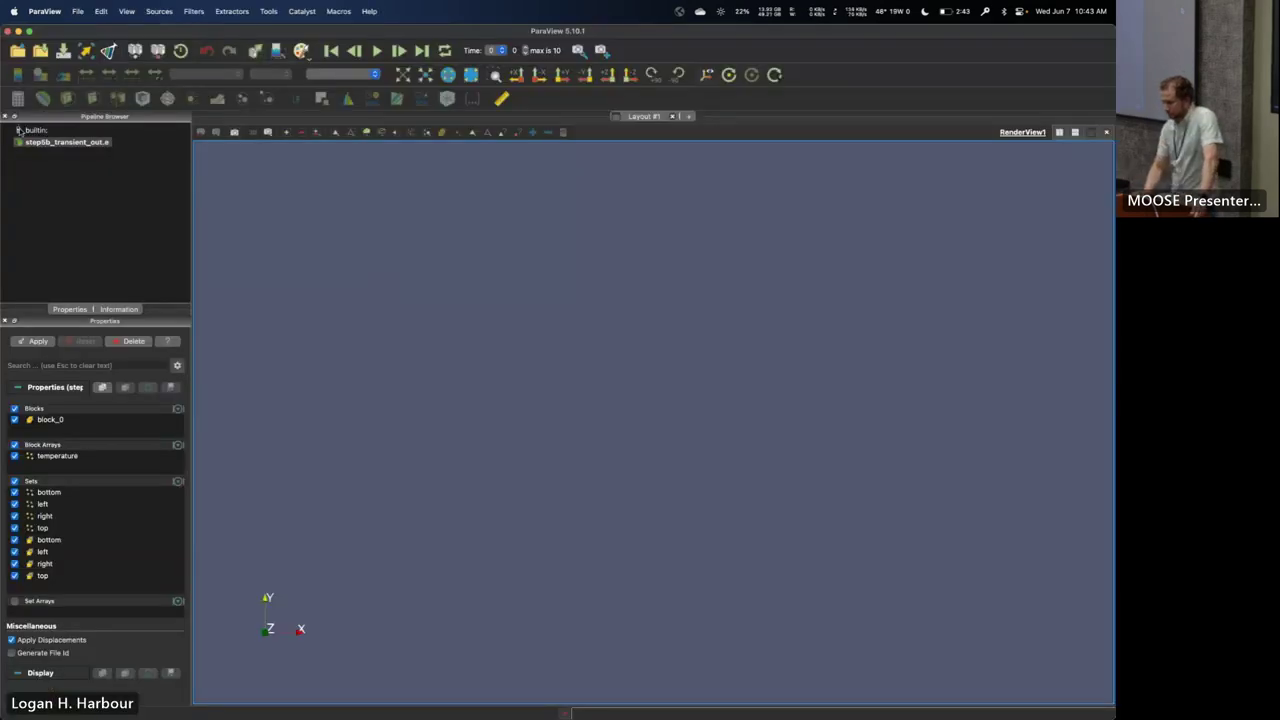
left_click(215, 74)
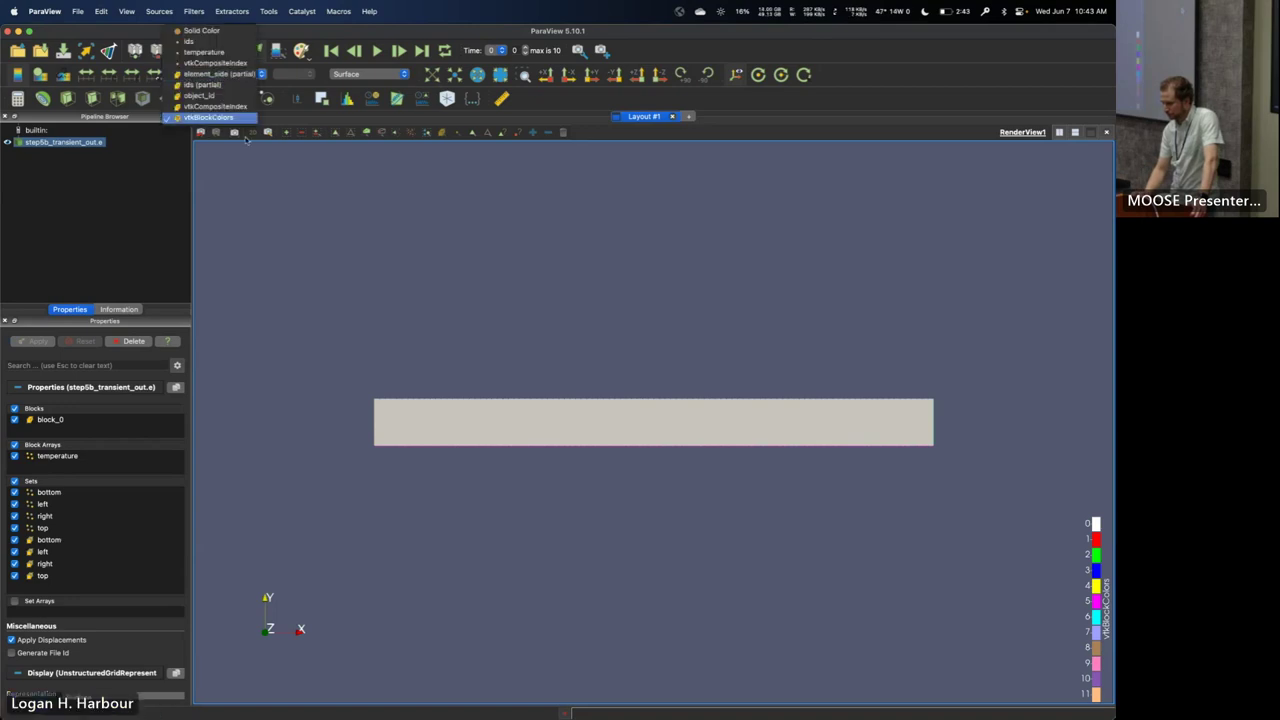
left_click(205, 51)
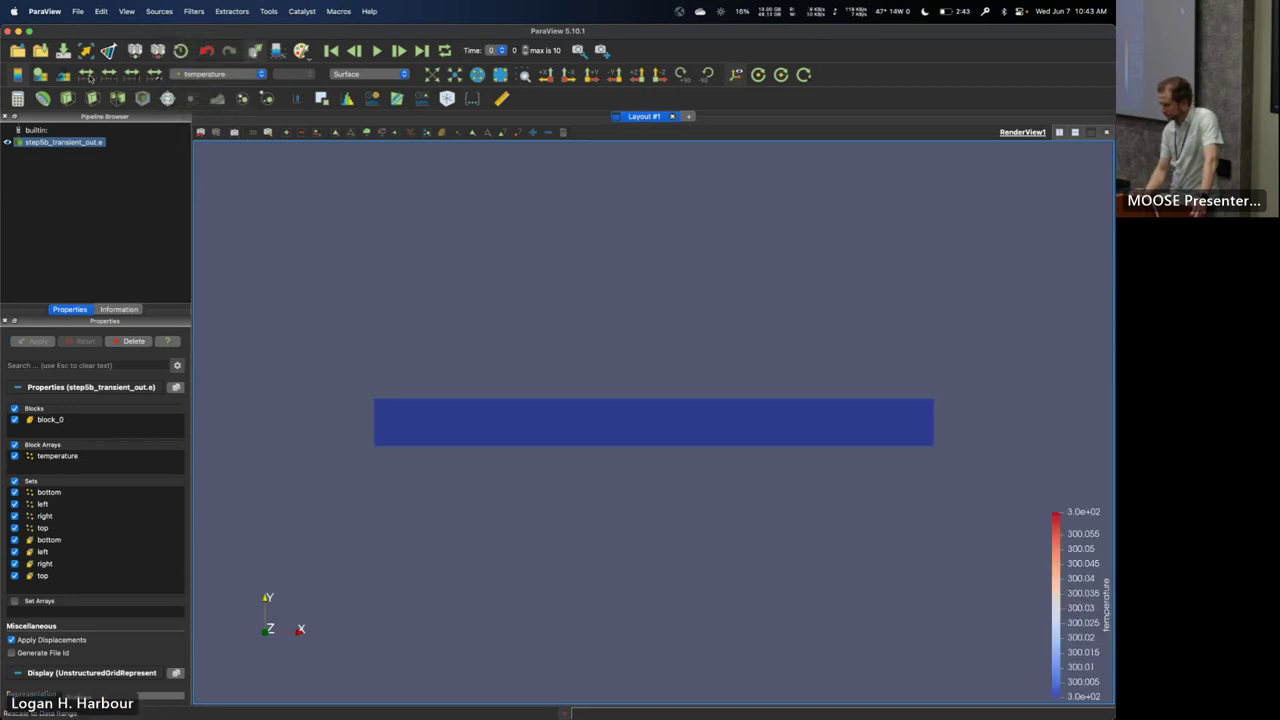
- Display the mesh with the Surface With Edges representation
scroll(781, 447, "up", 2)
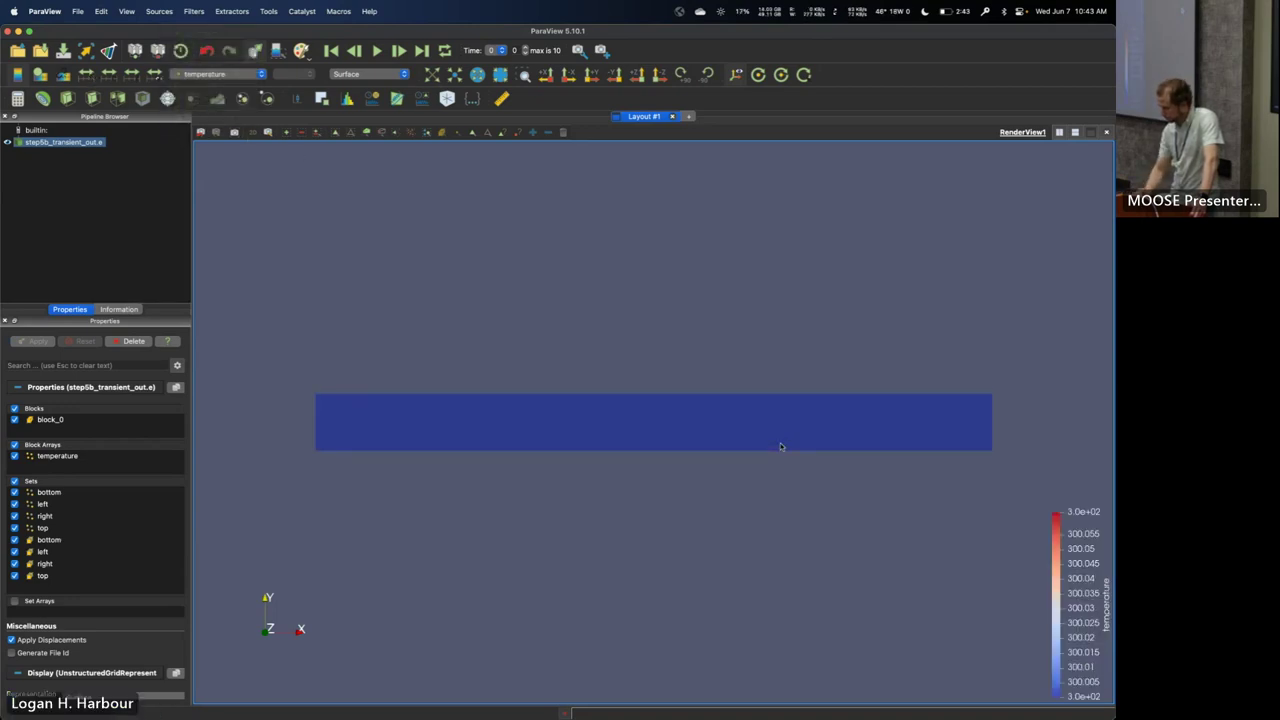
scroll(781, 447, "up", 2)
left_click(370, 74)
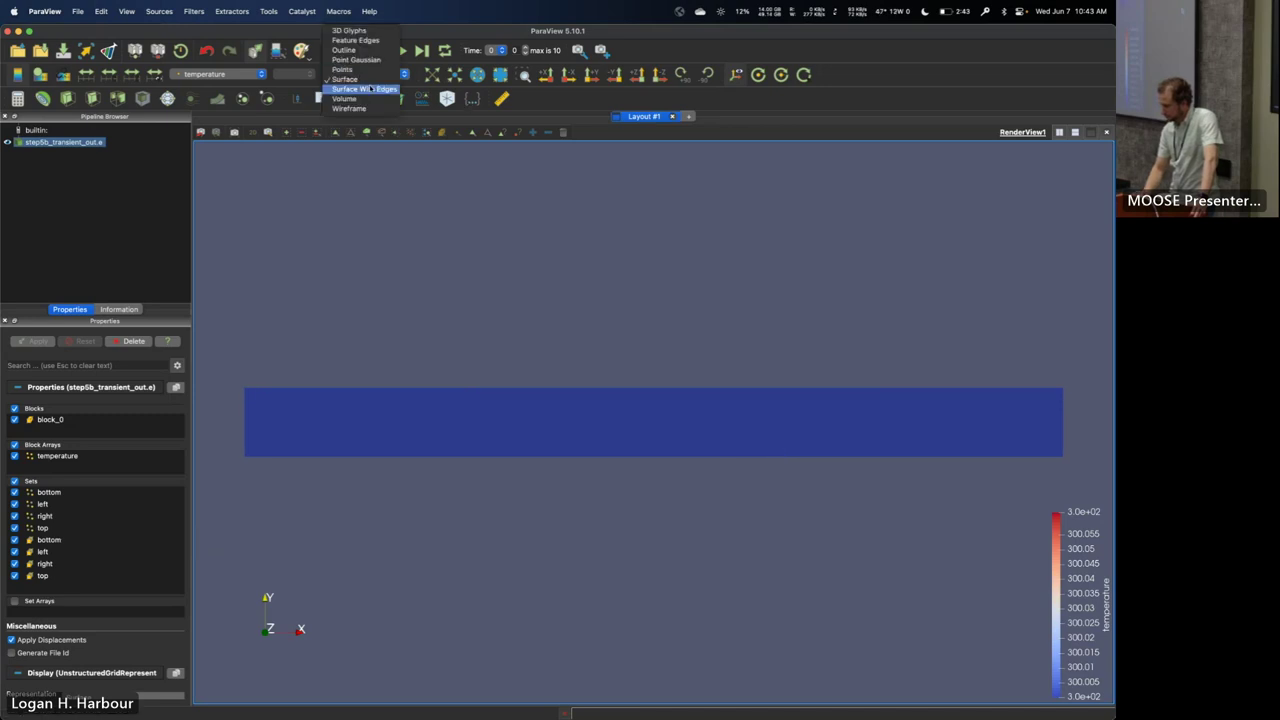
left_click(364, 89)
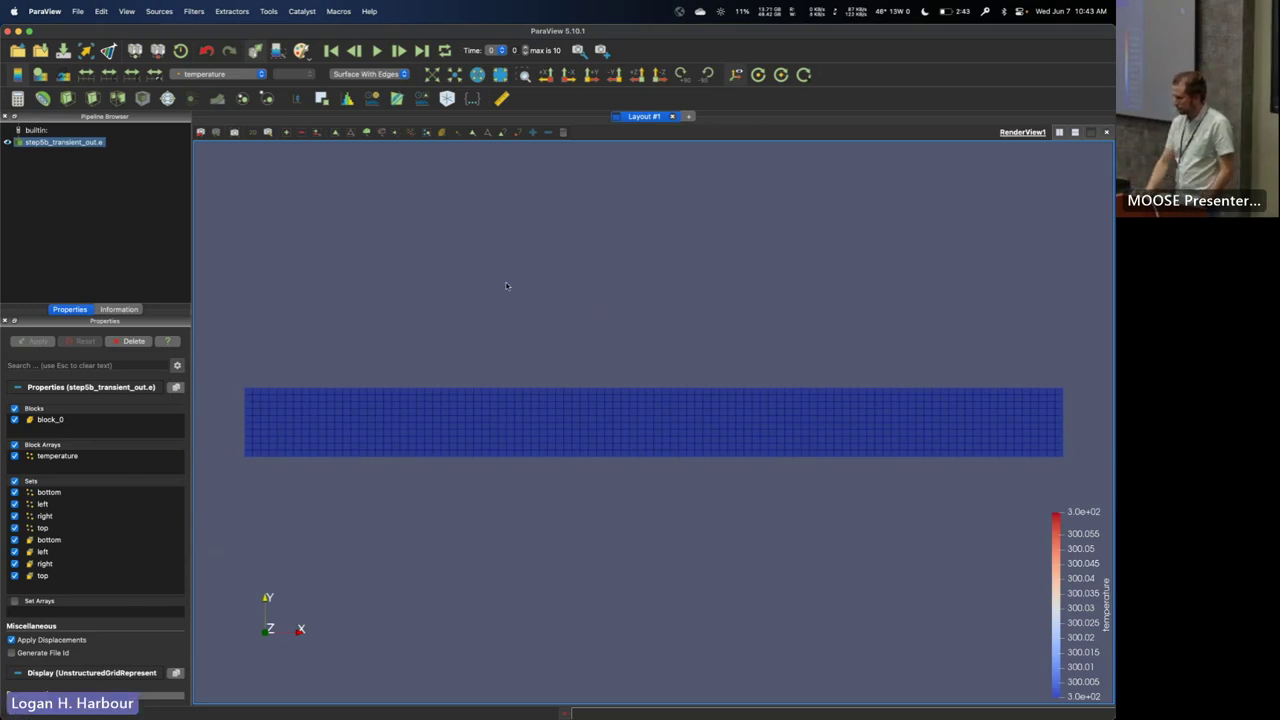
- Go to the last time step and rescale the temperature colours to the data range over all timesteps
left_click(398, 50)
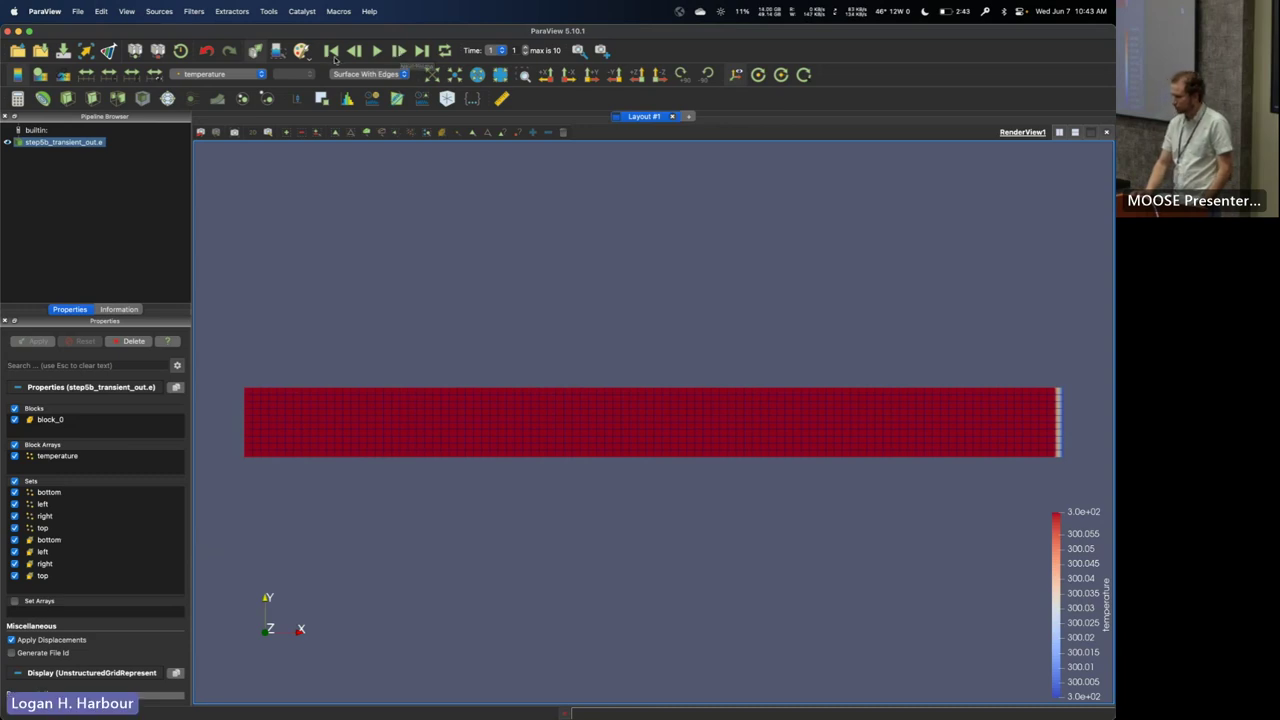
left_click(354, 52)
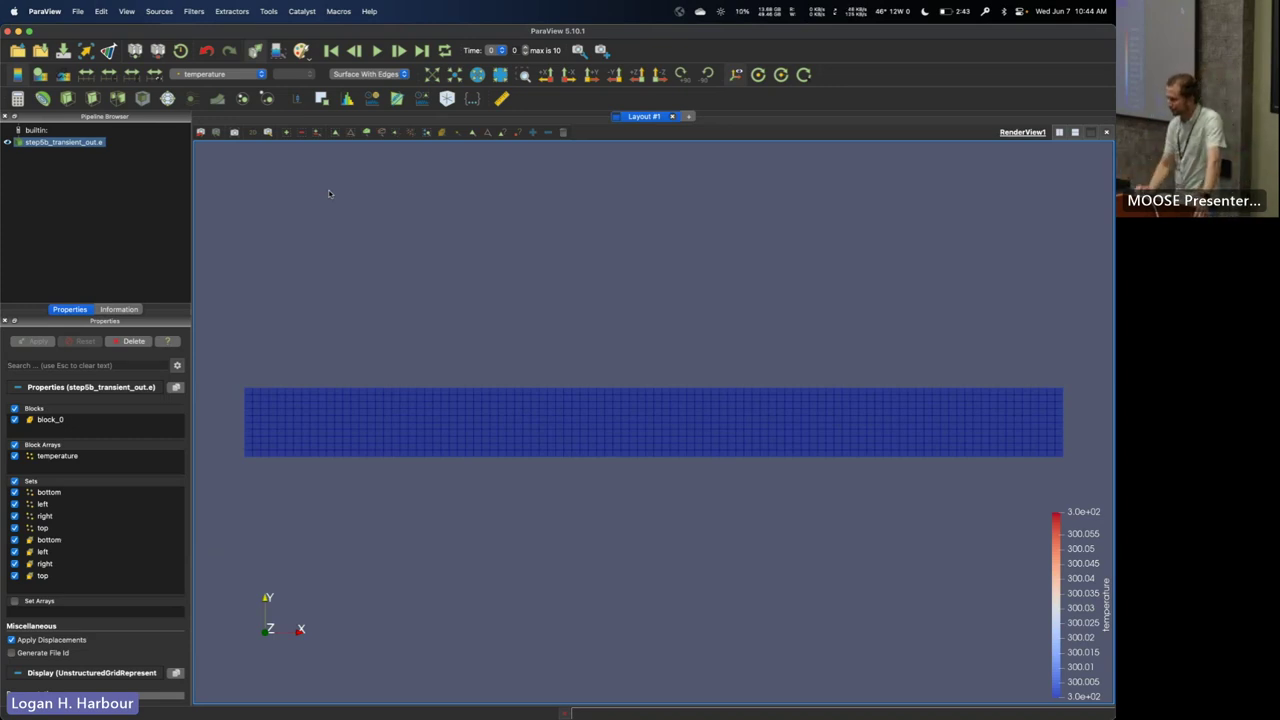
left_click(421, 50)
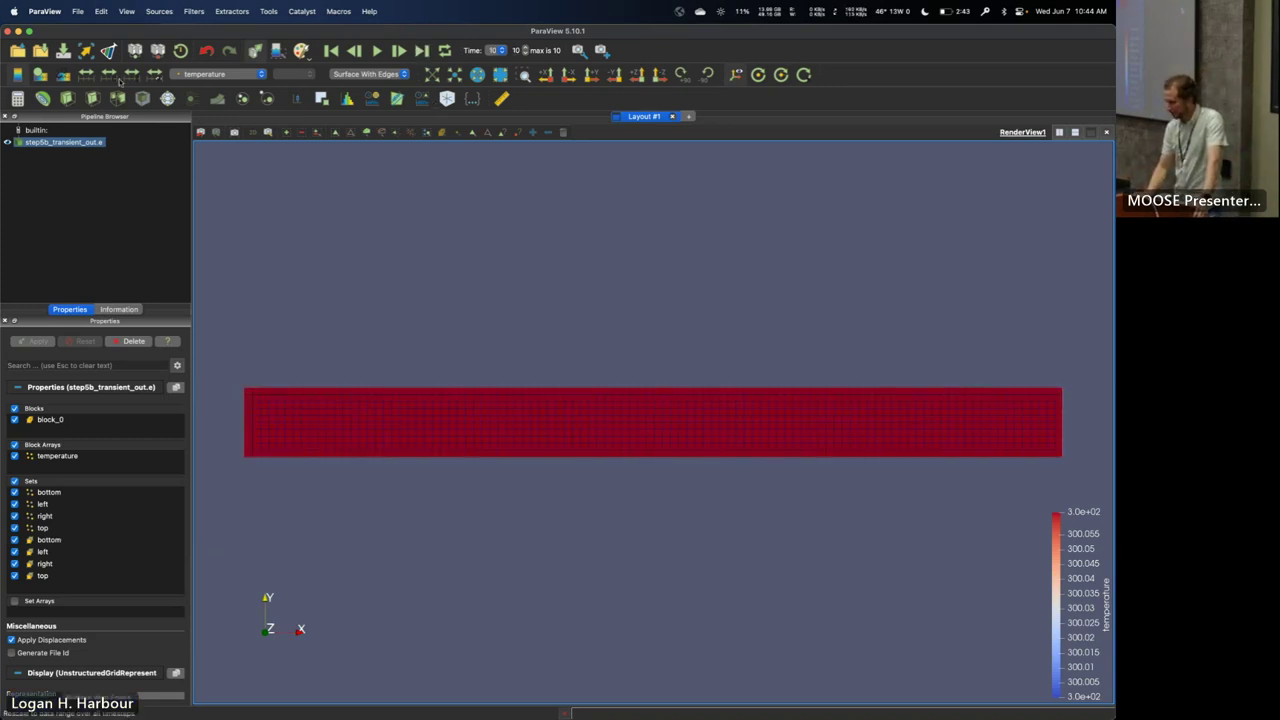
left_click(120, 79)
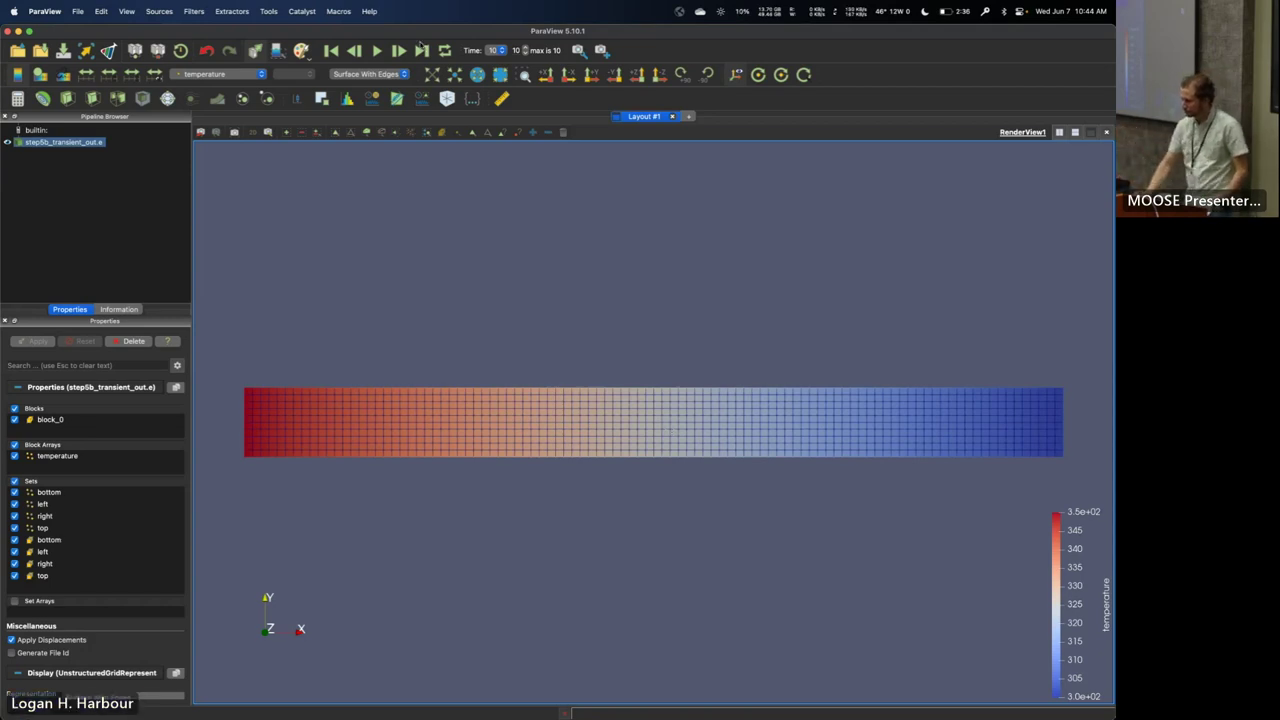
- Compare the temperature field at the first and last time steps, ending back at time 0
left_click(332, 51)
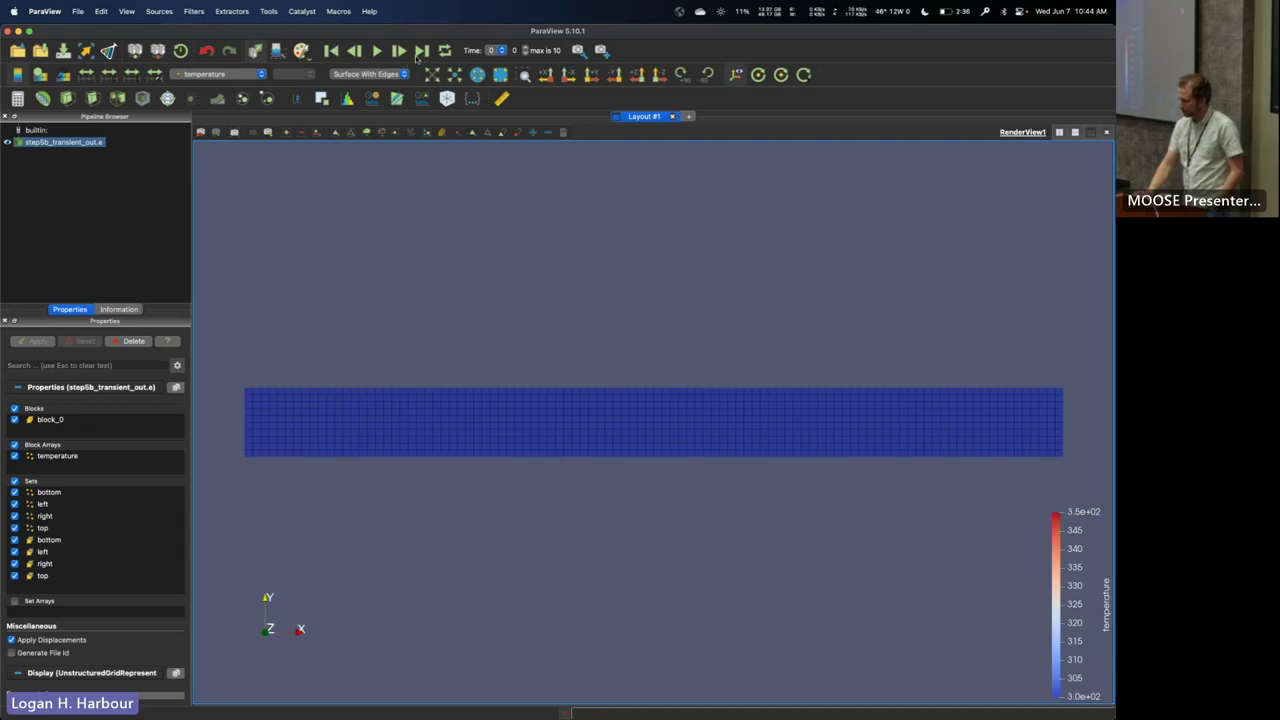
left_click(421, 51)
left_click(332, 51)
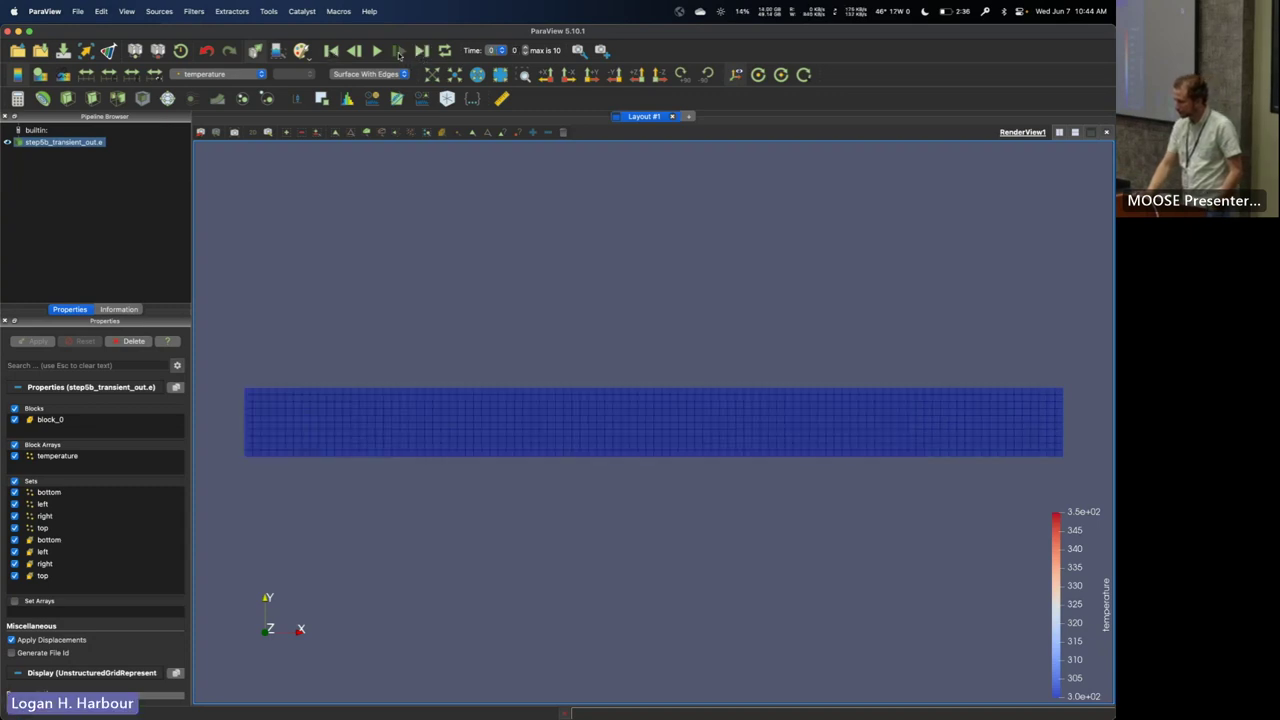
- Advance the temperature results one time step at a time from time 0 to time 5
left_click(399, 51)
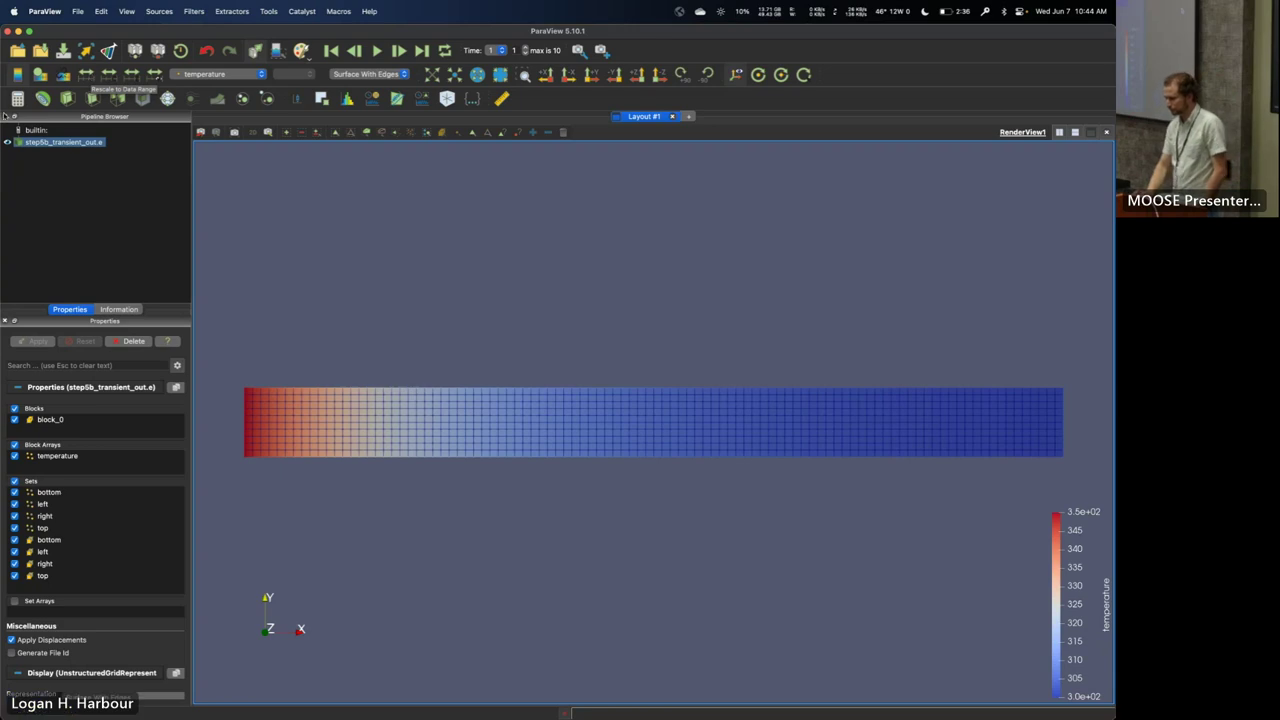
left_click(398, 50)
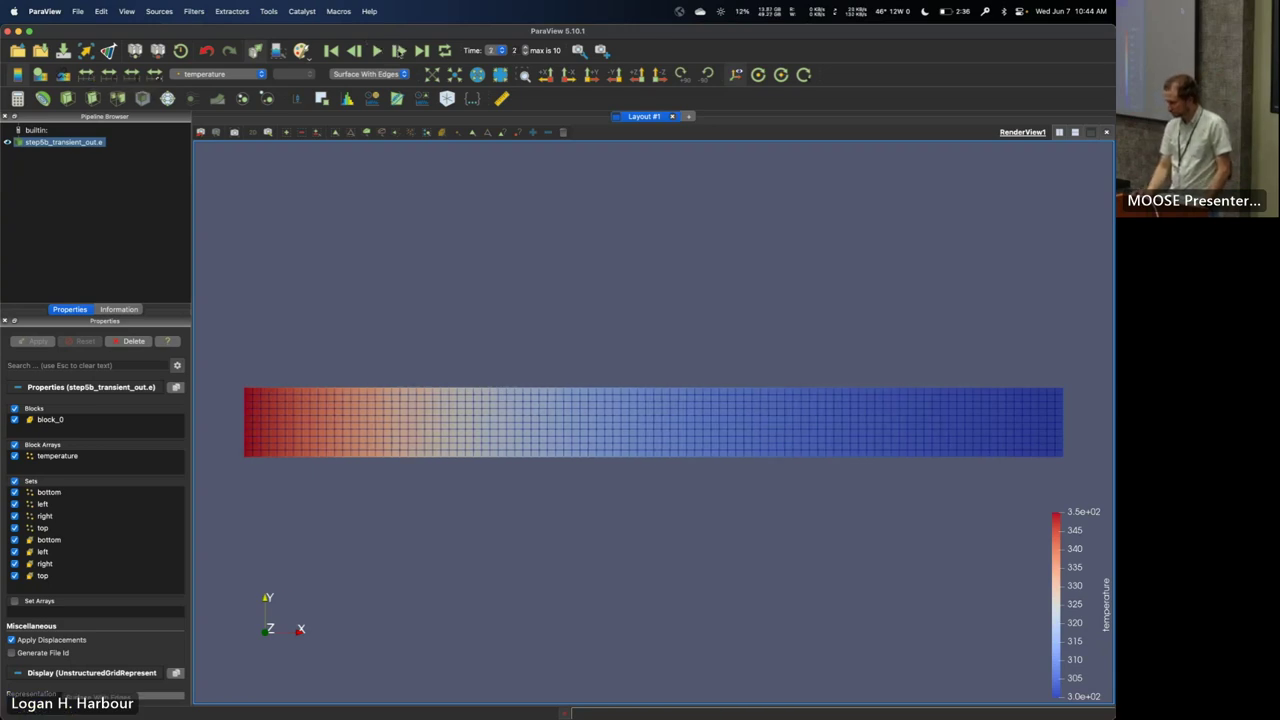
left_click(398, 50)
left_click(398, 50)
left_click(398, 50)
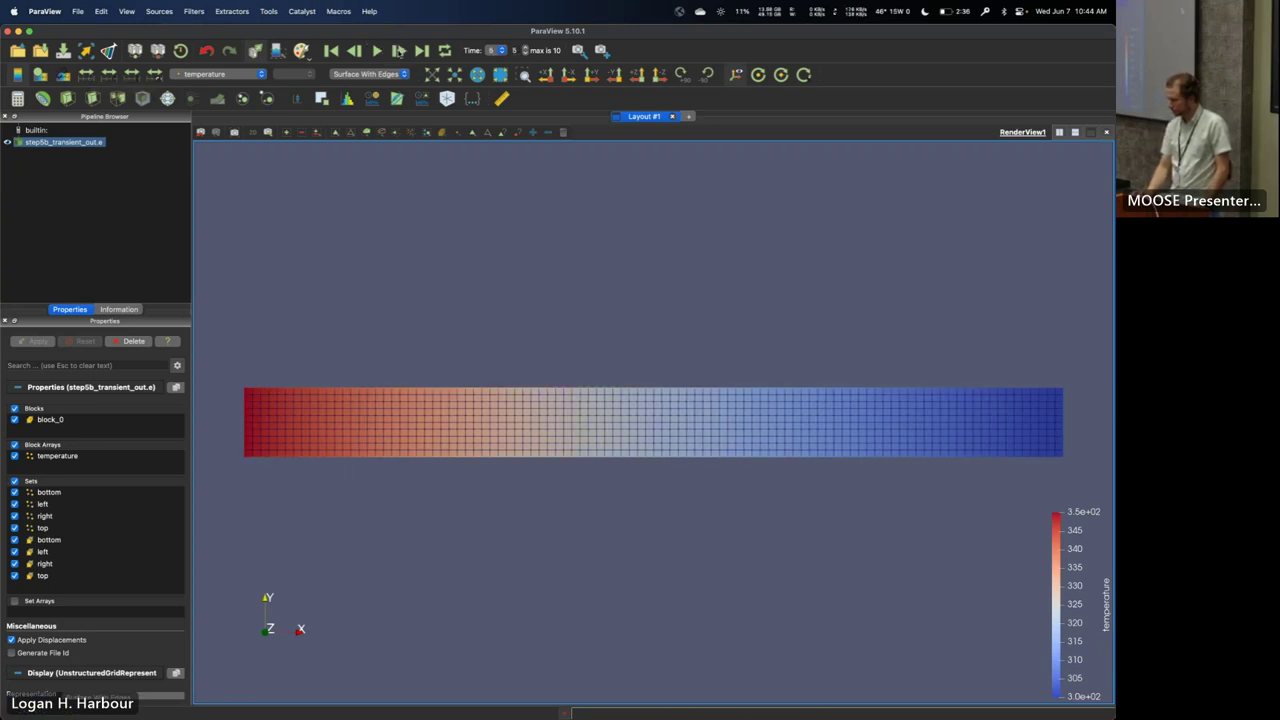
- Advance the temperature results one time step at a time from time 5 to time 10
left_click(398, 50)
left_click(398, 50)
left_click(398, 50)
left_click(398, 50)
left_click(398, 50)
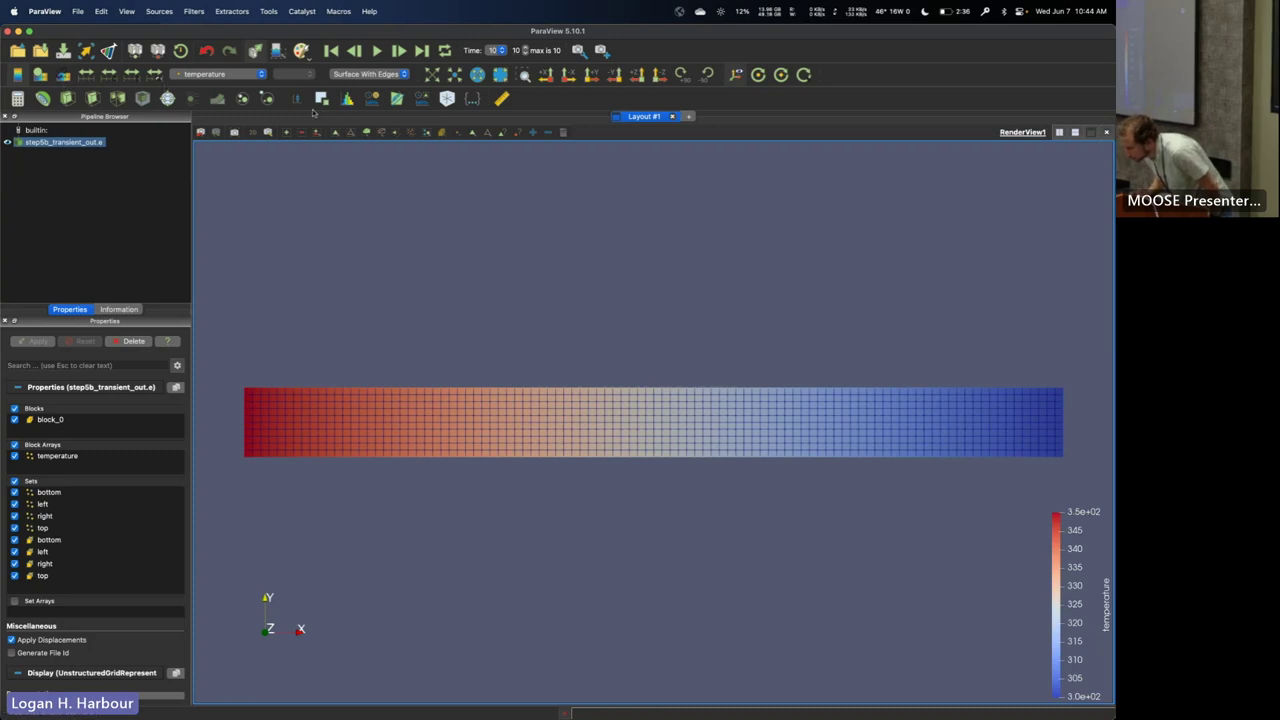
- Add a Plot Over Line of the step5b transient results and show it at time 0 and time 1
left_click(397, 99)
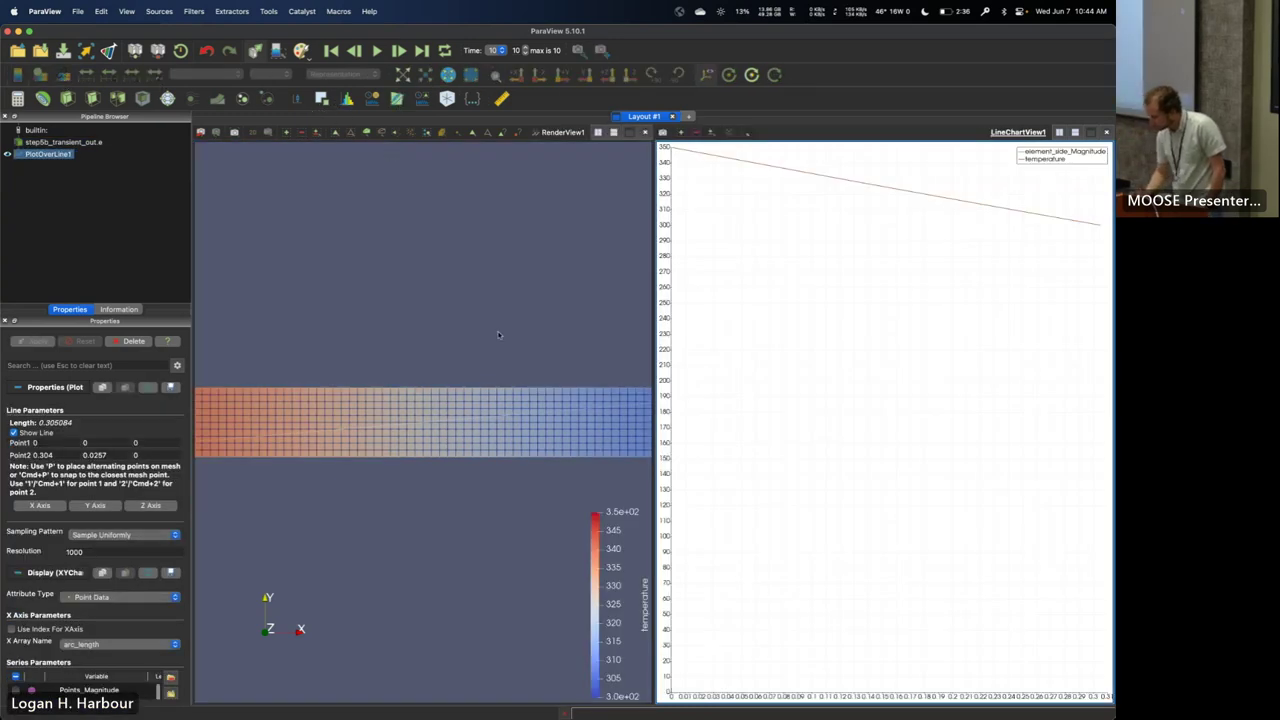
left_click(331, 51)
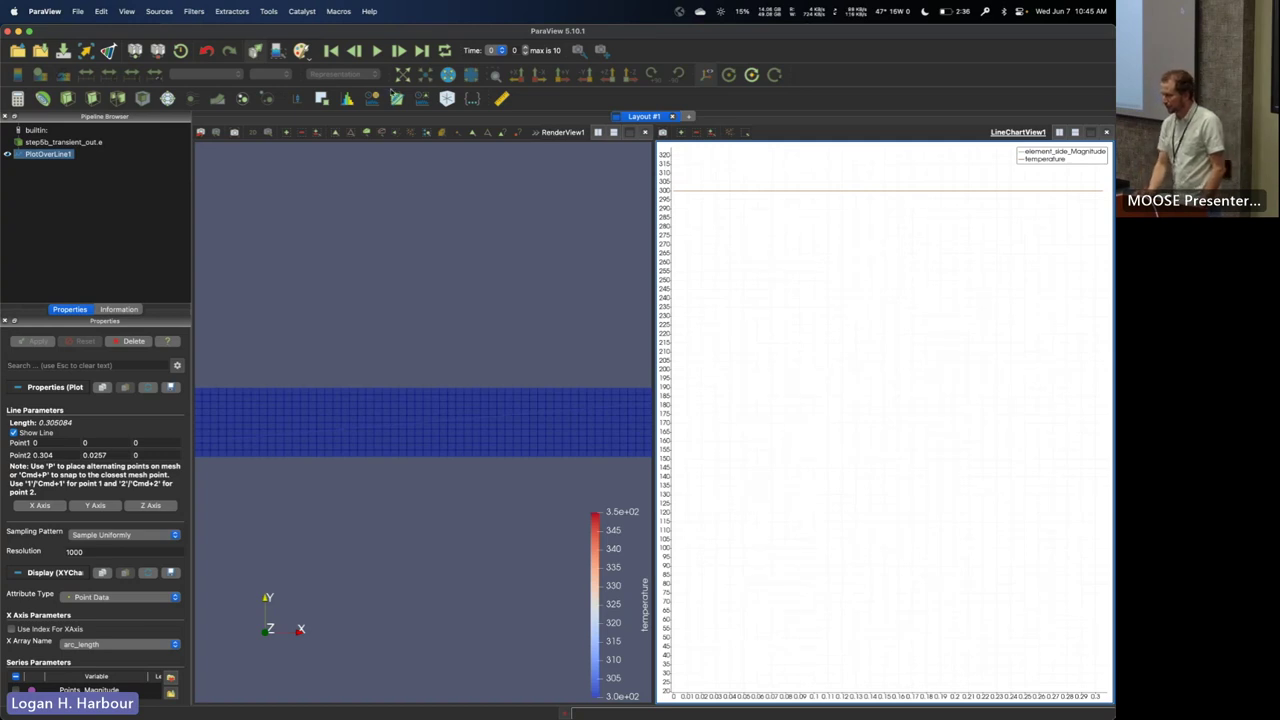
left_click(399, 51)
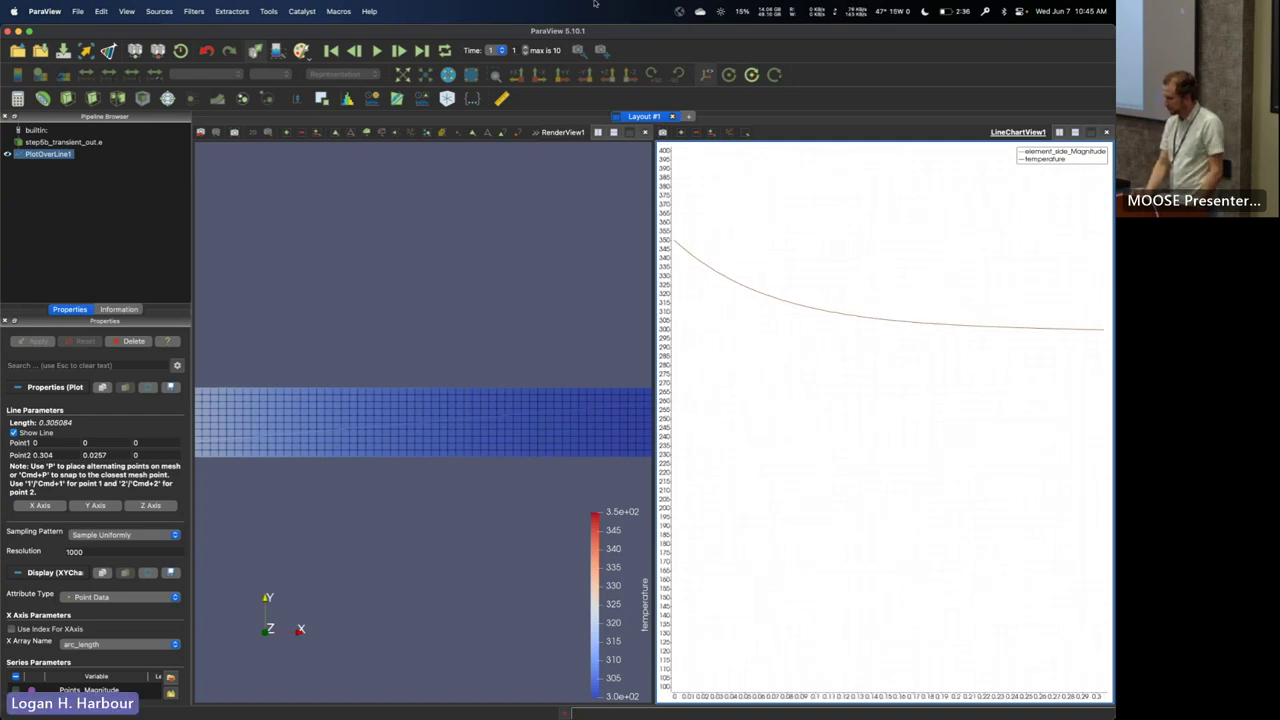
- Advance the mesh view and line plot one time step at a time from time 1 to time 10
left_click(594, 3)
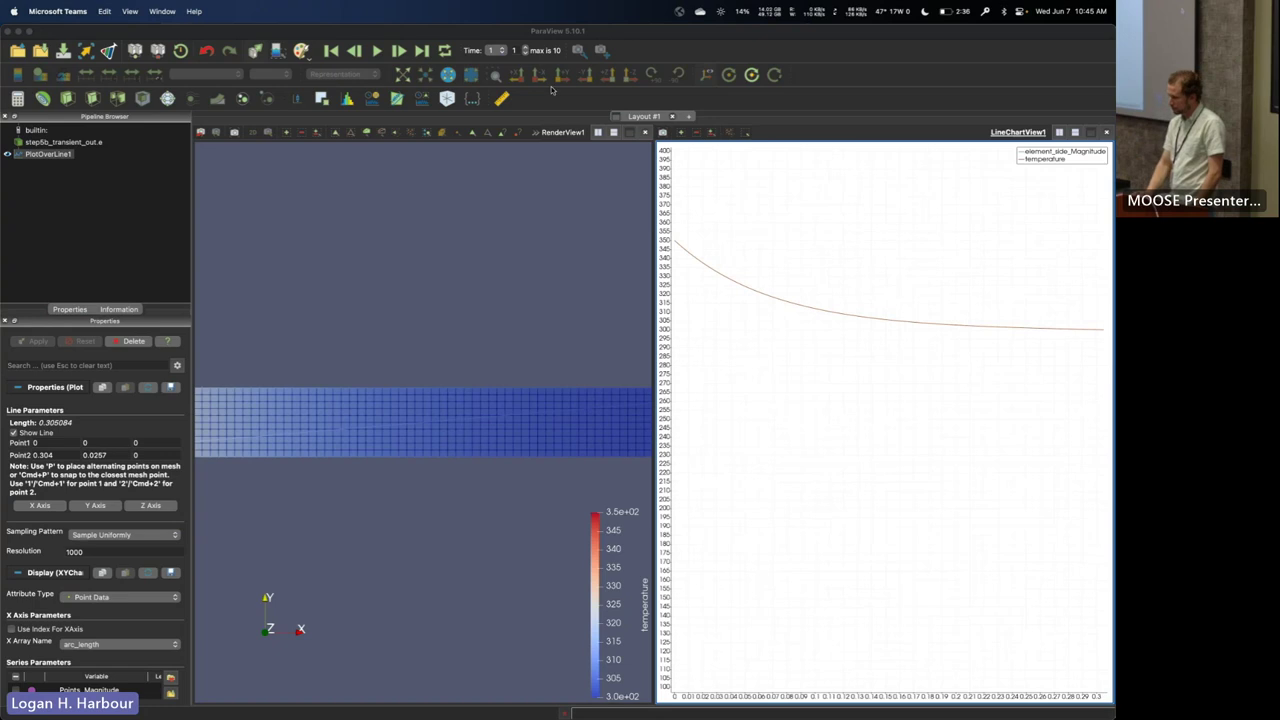
left_click(368, 298)
left_click(400, 52)
left_click(400, 52)
left_click(400, 52)
left_click(400, 52)
left_click(400, 52)
left_click(400, 52)
left_click(400, 52)
left_click(400, 52)
left_click(400, 52)
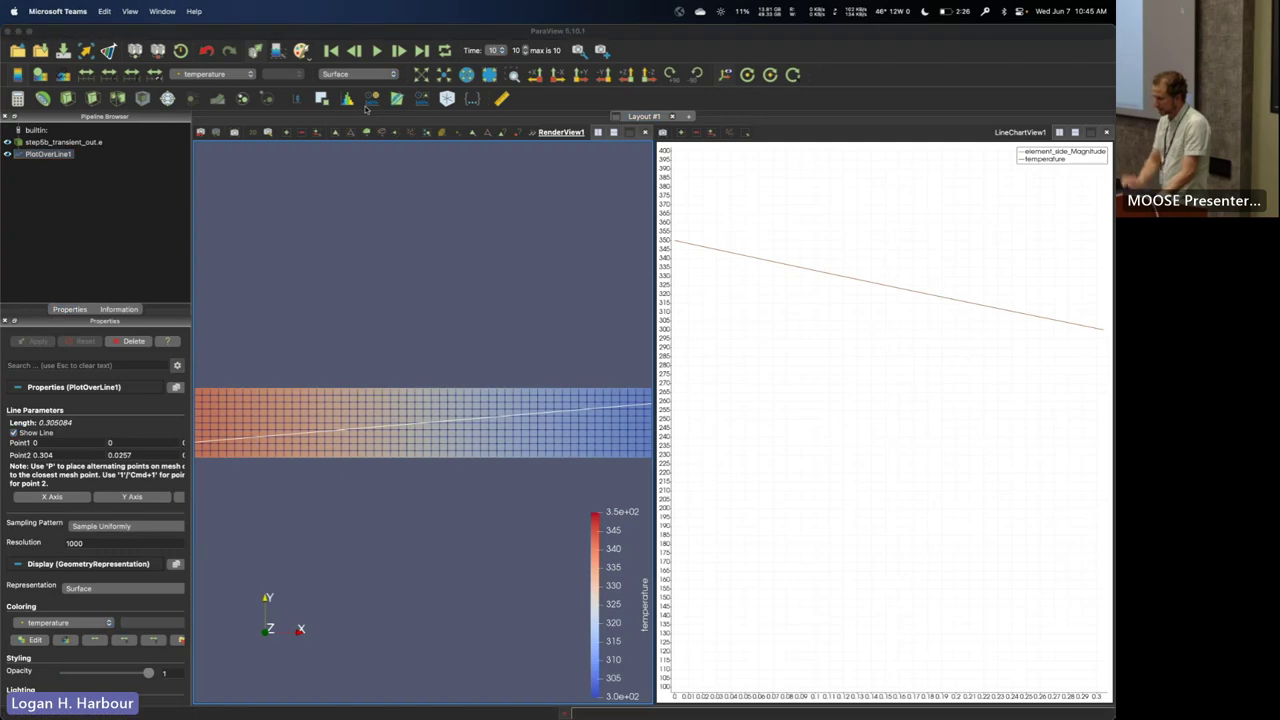
mouse_move(571, 705)
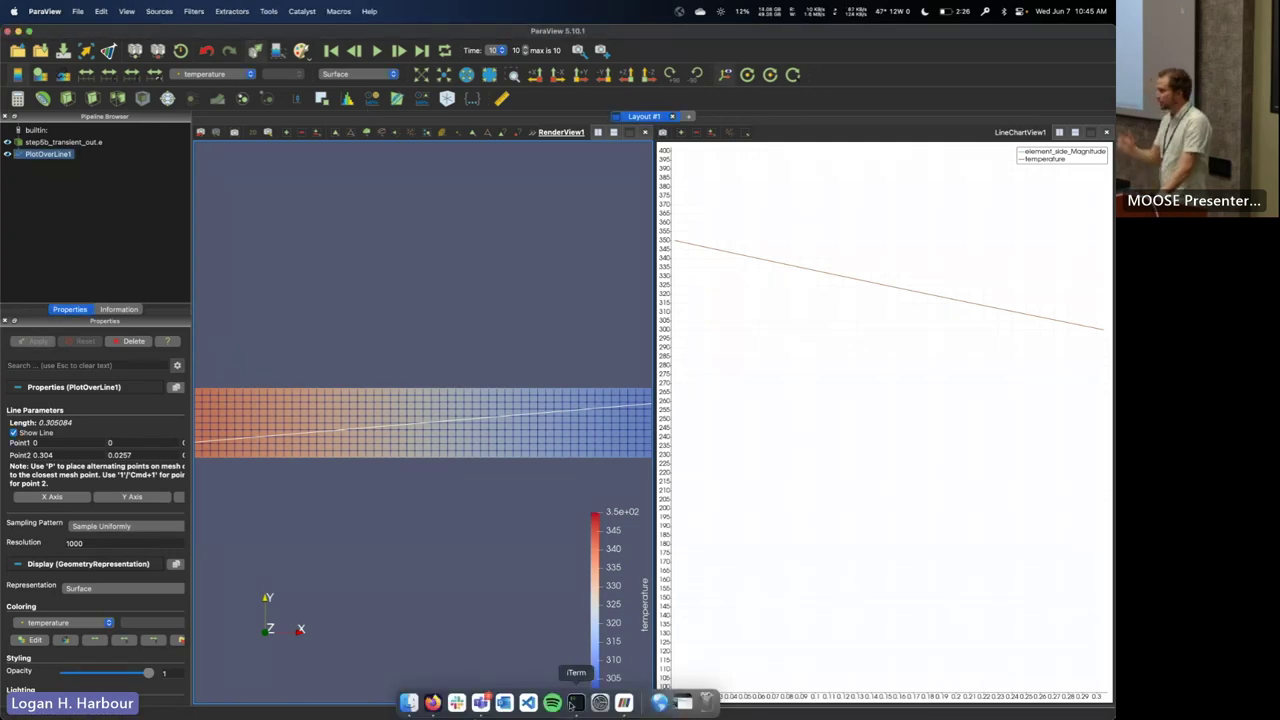
left_click(573, 703)
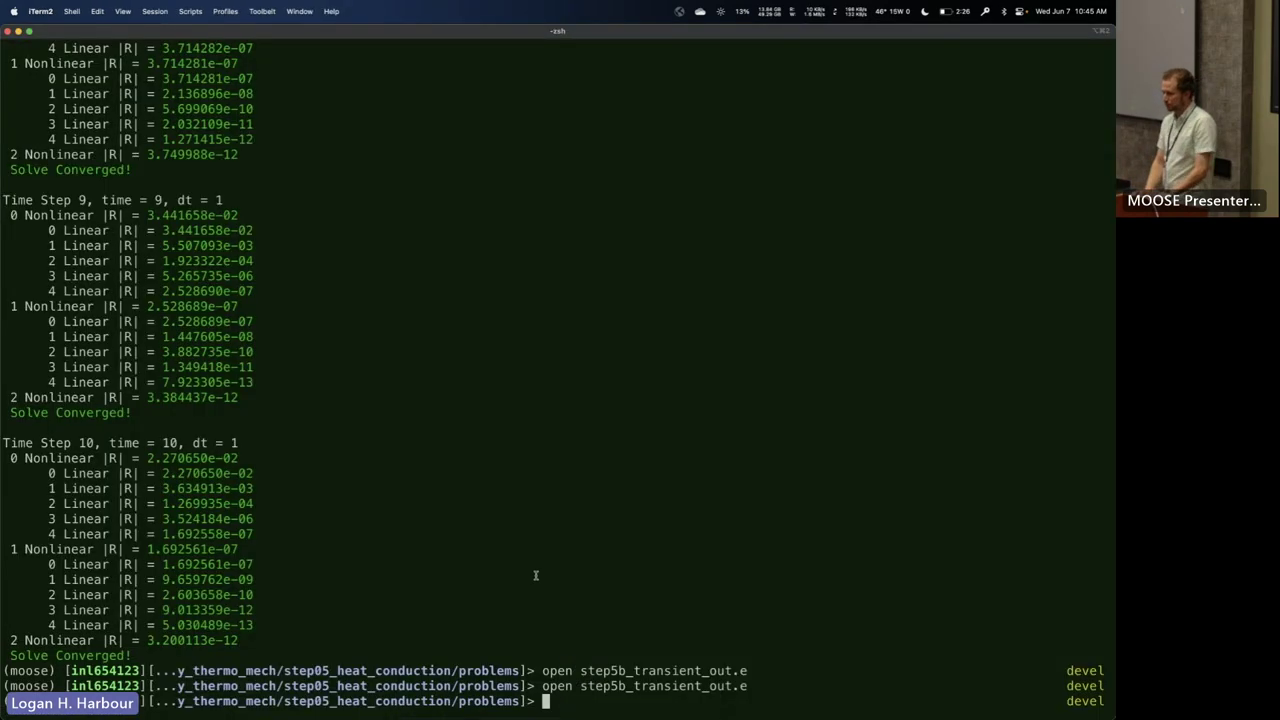
type("vim step")
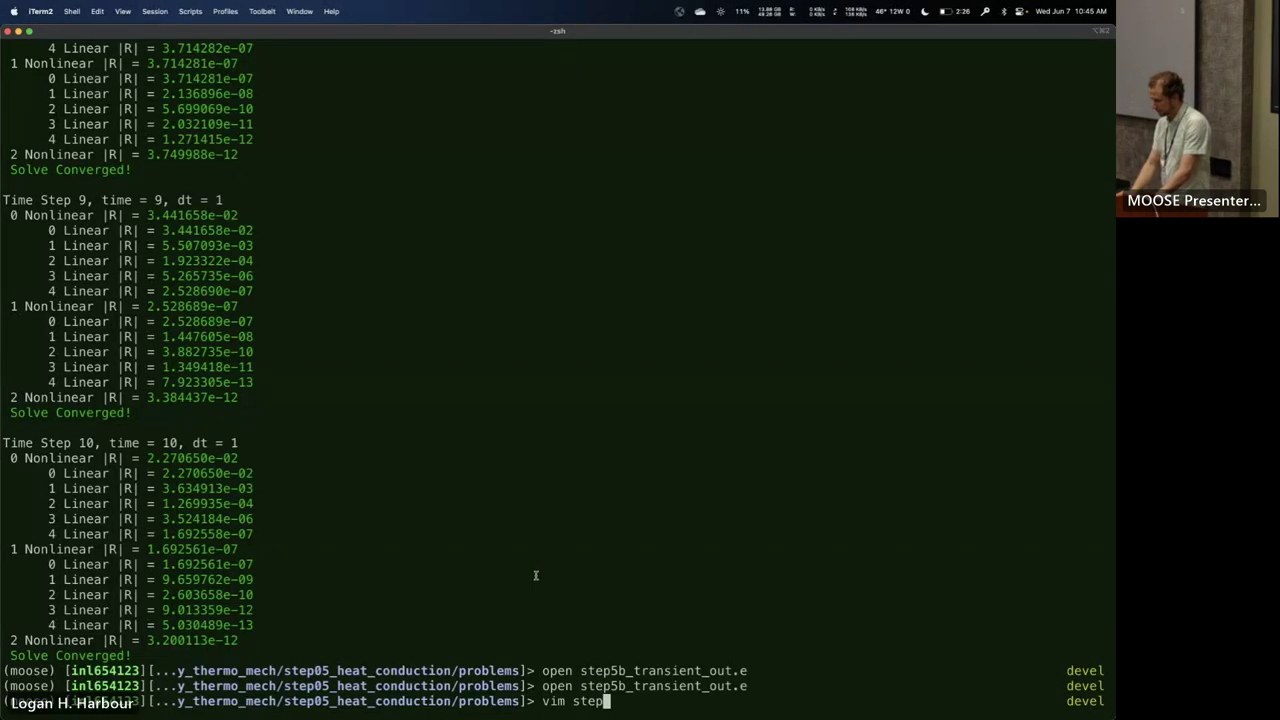
key("Tab")
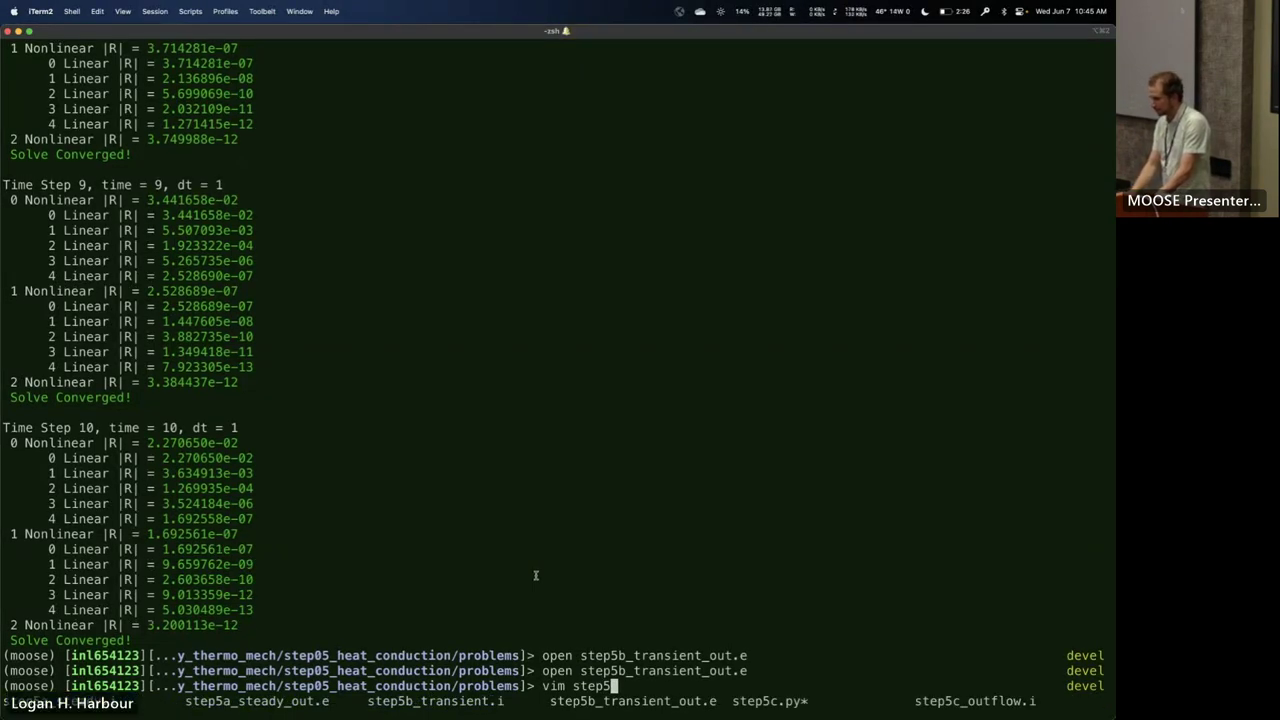
type("5")
key("BackSpace")
key("BackSpace")
key("BackSpace")
key("BackSpace")
key("BackSpace")
key("BackSpace")
key("BackSpace")
key("BackSpace")
key("BackSpace")
key("BackSpace")
type("cat step")
key("Tab")
type("b")
key("Tab")
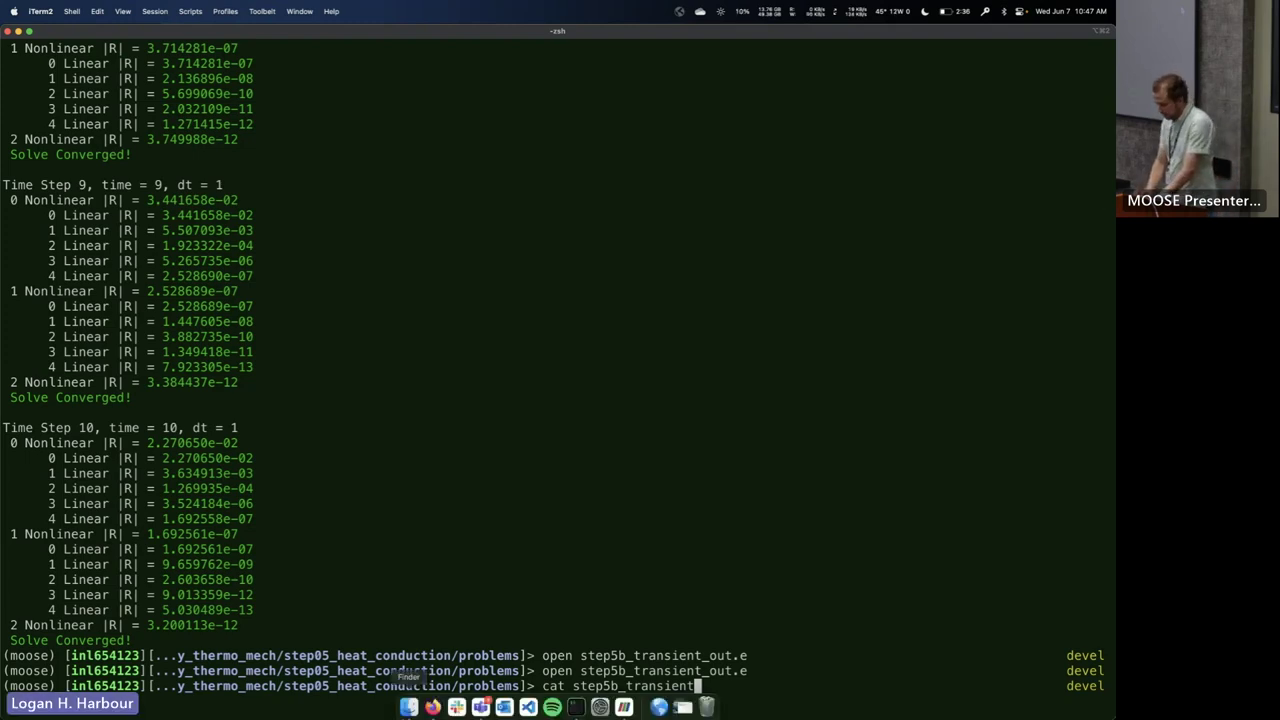
- Switch to the workshop slides in Firefox and review the Step 5c outflow material through the input file's boundary conditions, ending on the run slide
left_click(432, 702)
key("Down")
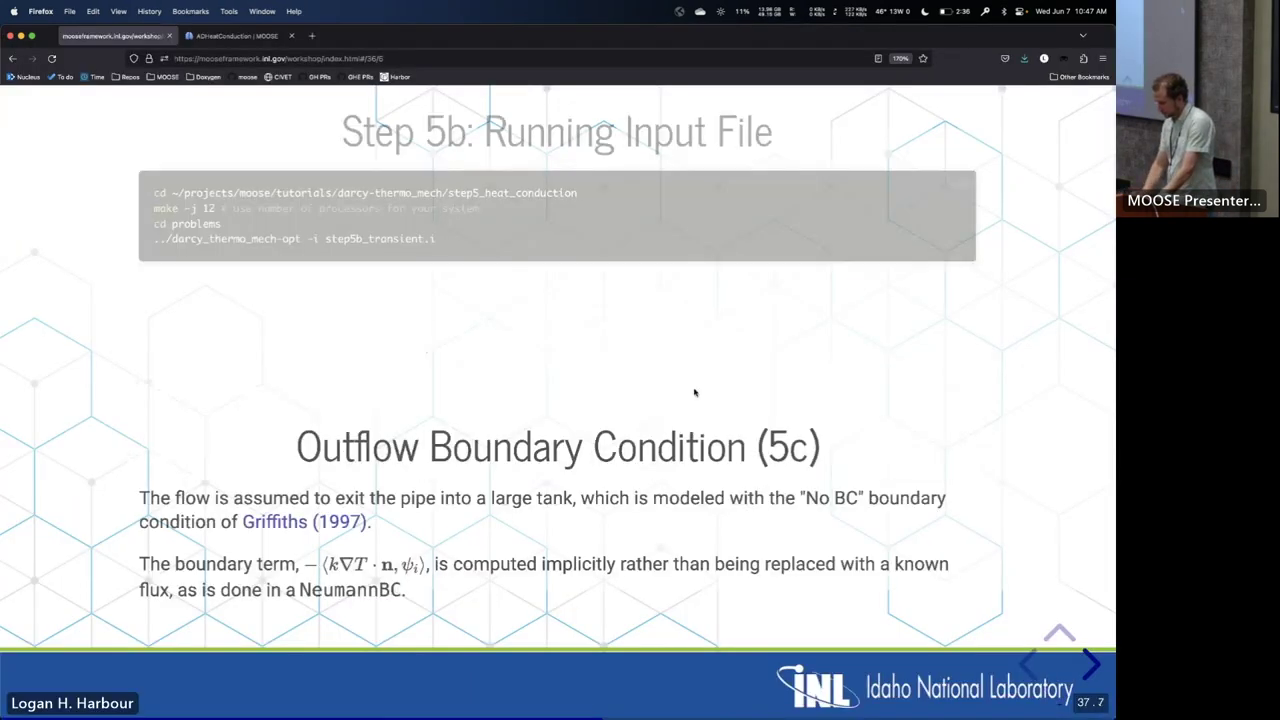
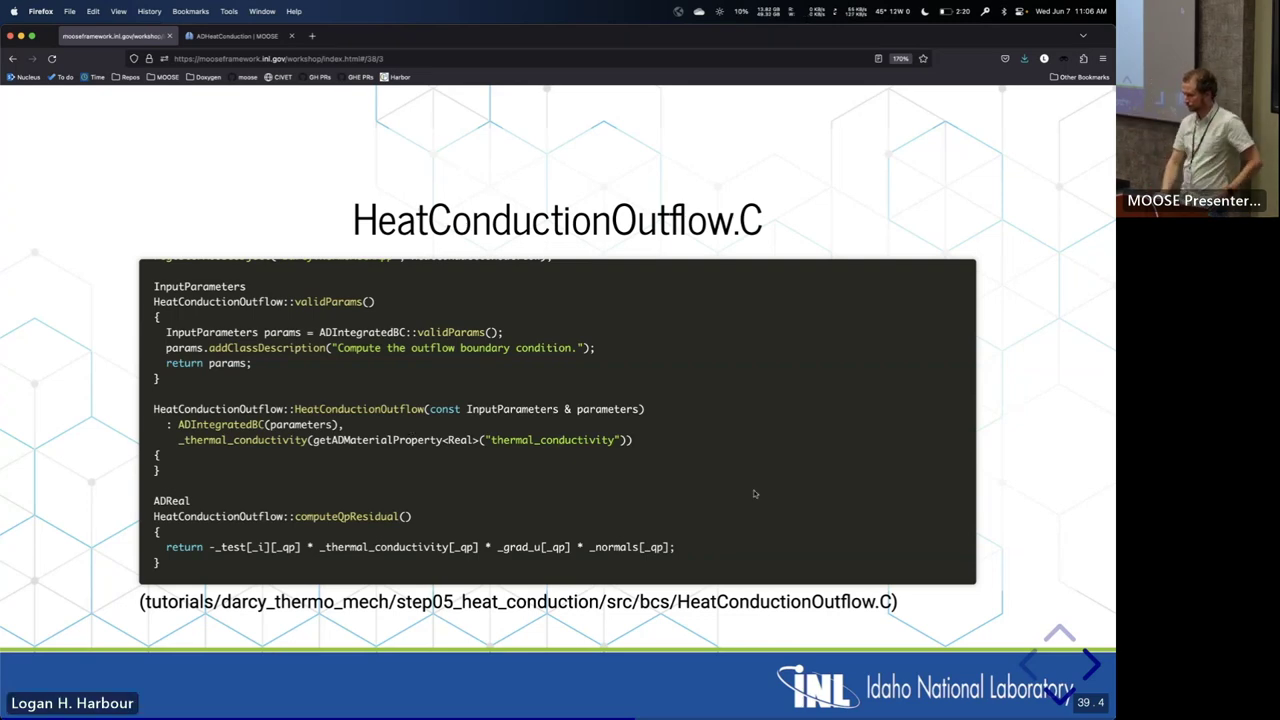
key("Down")
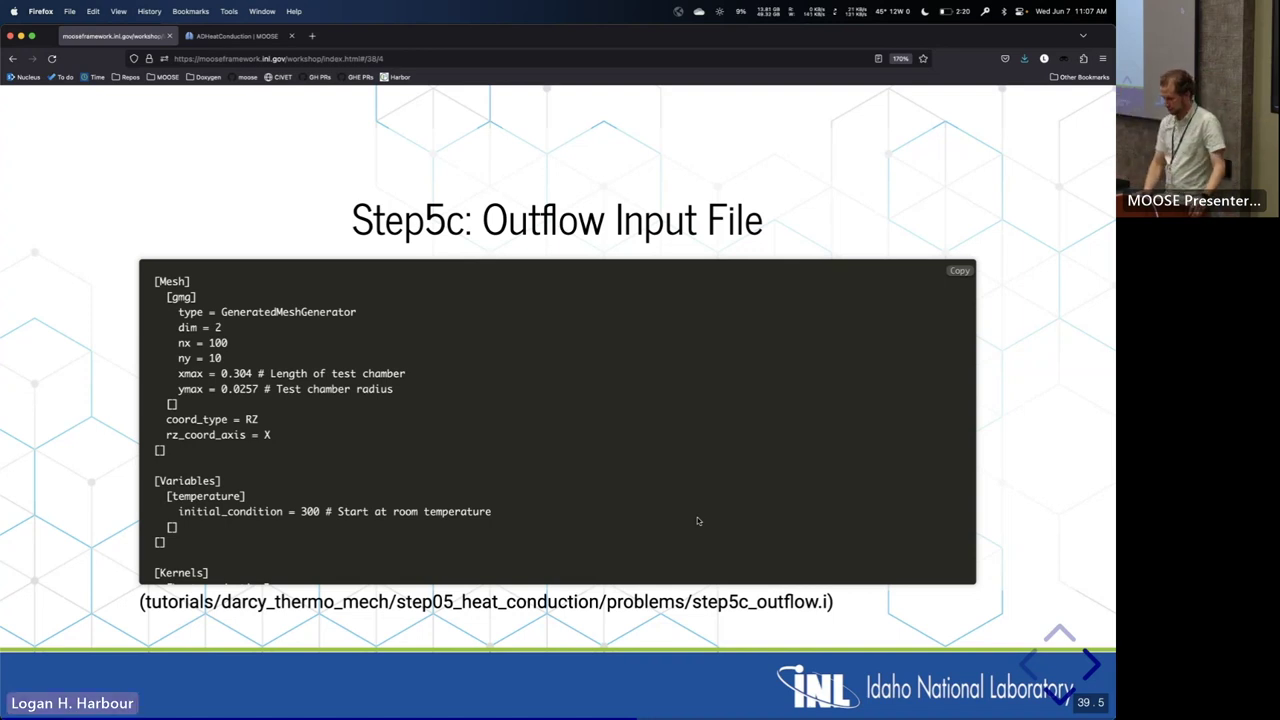
scroll(698, 521, "down", 10)
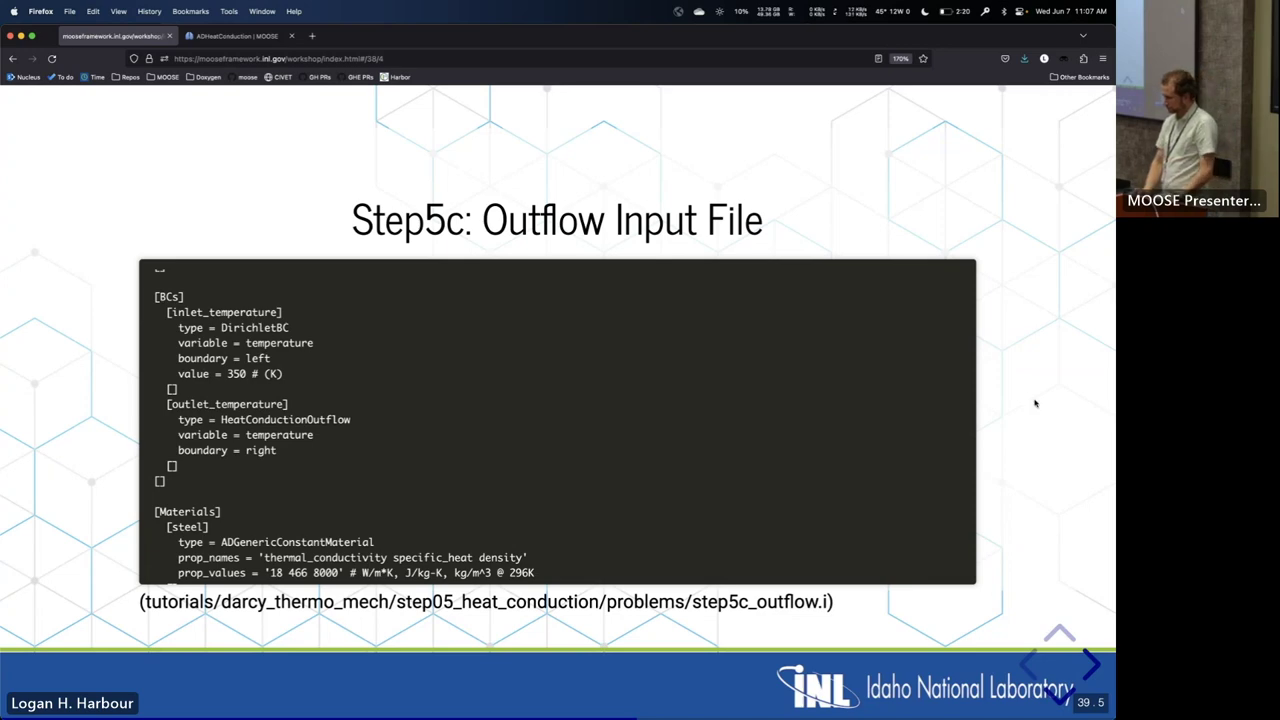
key("Down")
- Switch to iTerm, run ../darcy_thermo_mech-opt -i step5c_outflow.i in a cleared terminal and look through the solver output
mouse_move(481, 705)
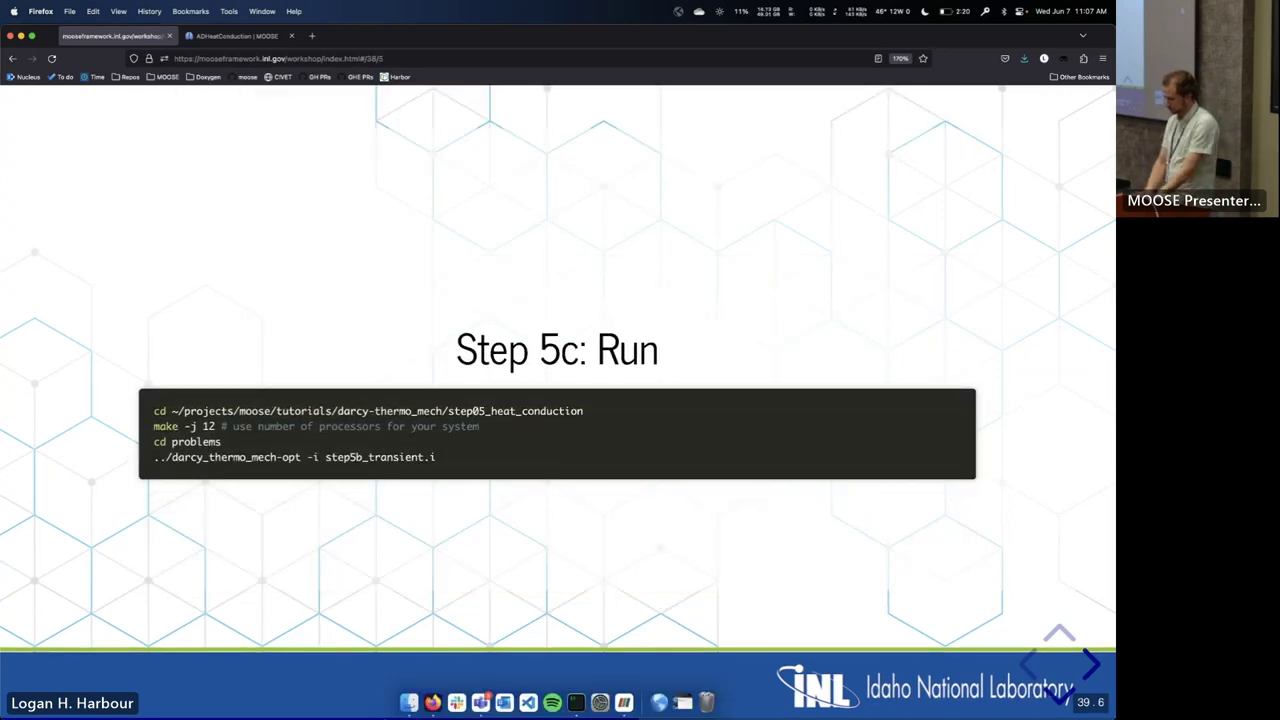
left_click(576, 703)
key("Up")
key("Up")
key("Up")
key("BackSpace")
key("BackSpace")
key("BackSpace")
key("BackSpace")
key("BackSpace")
key("BackSpace")
key("BackSpace")
key("BackSpace")
key("BackSpace")
key("BackSpace")
key("BackSpace")
key("BackSpace")
key("BackSpace")
key("BackSpace")
key("BackSpace")
key("BackSpace")
key("BackSpace")
key("BackSpace")
key("BackSpace")
key("BackSpace")
type("-i")
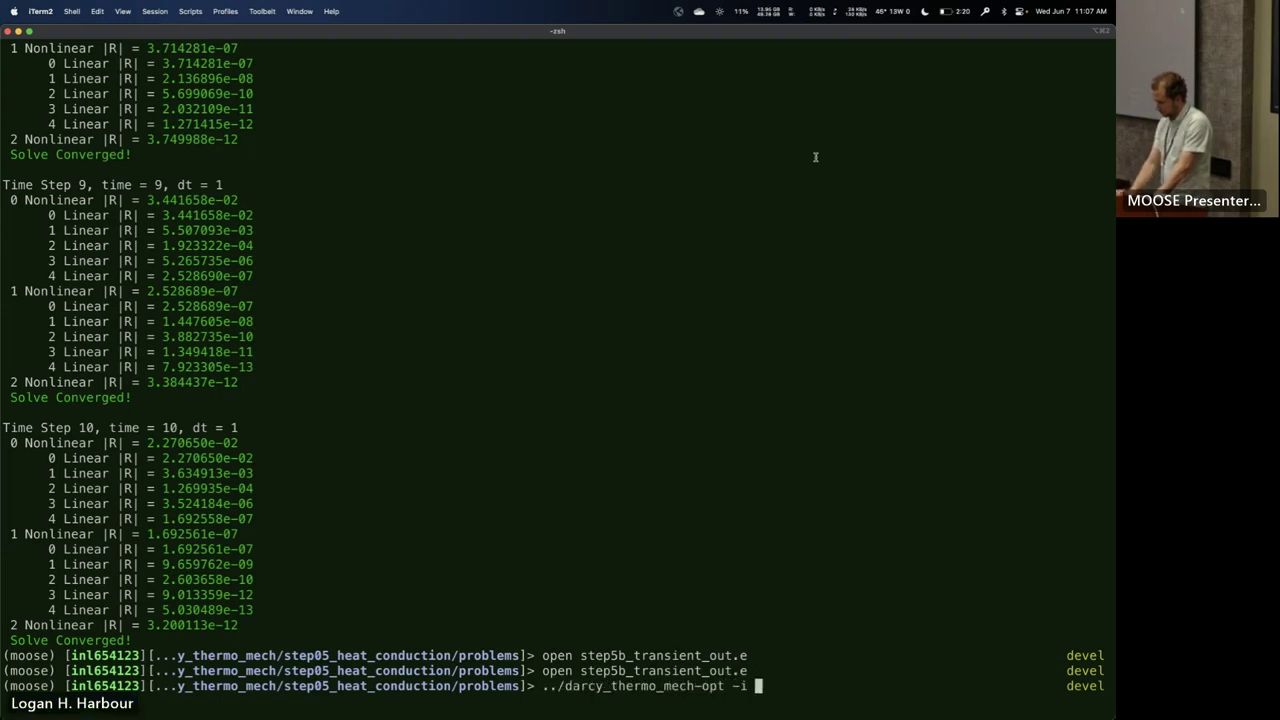
key("ctrl+l")
type("step")
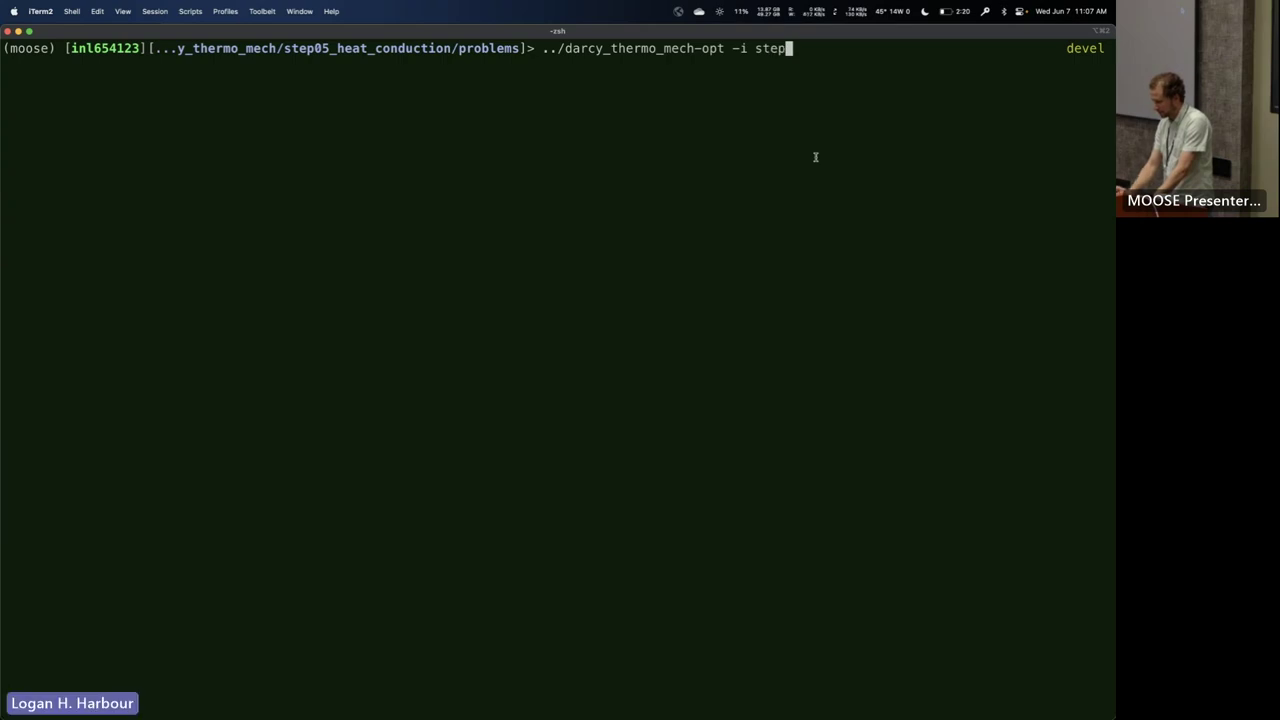
type("05")
key("BackSpace")
key("BackSpace")
type("5")
key("Tab")
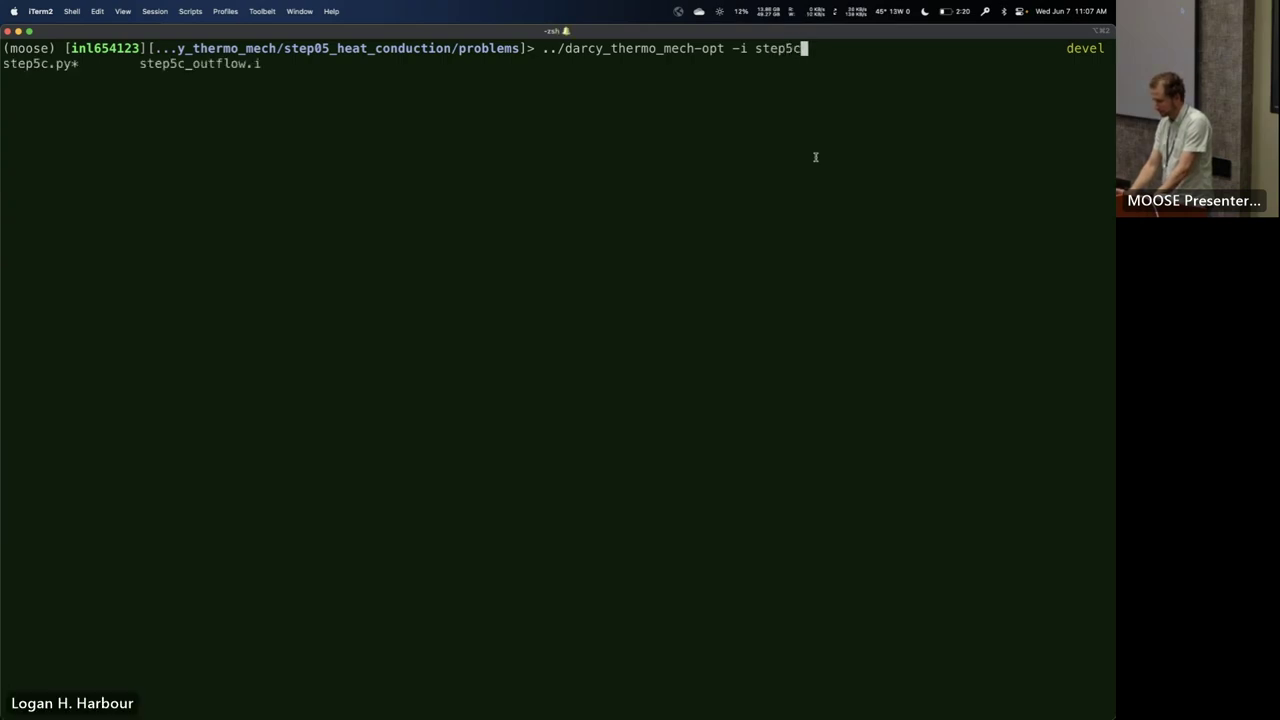
type("_")
key("Tab")
key("Return")
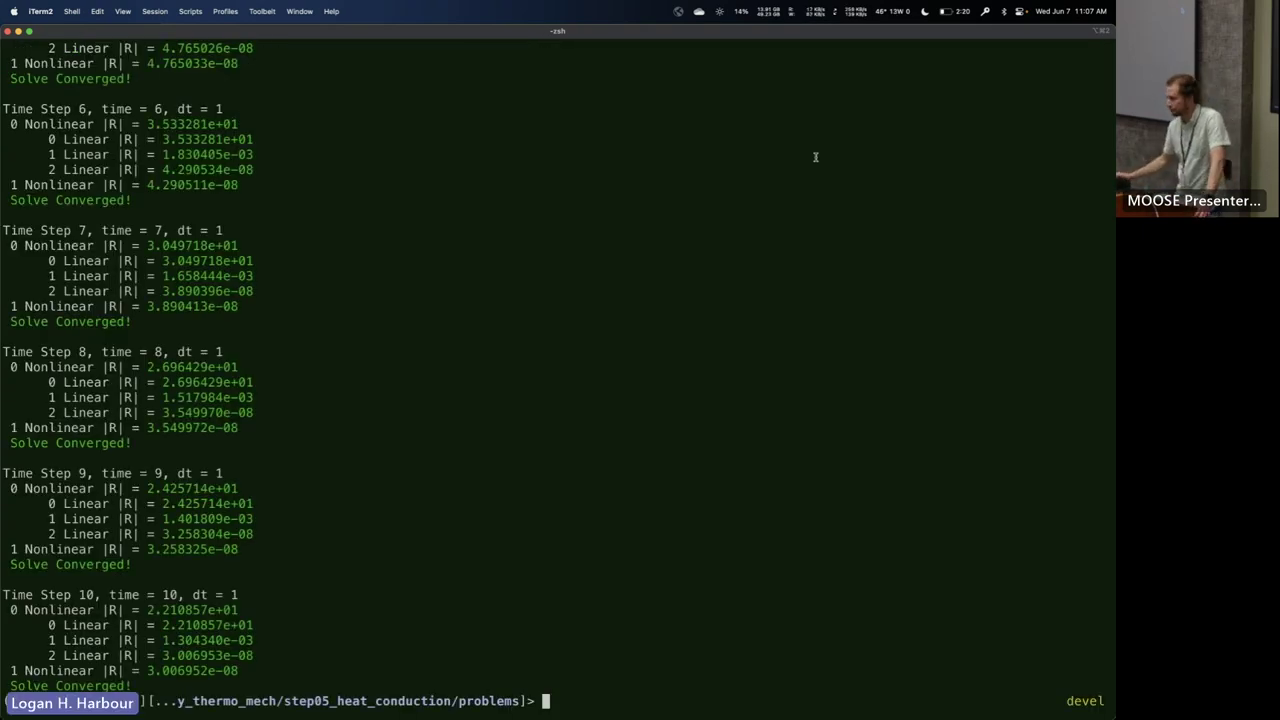
scroll(498, 258, "up", 15)
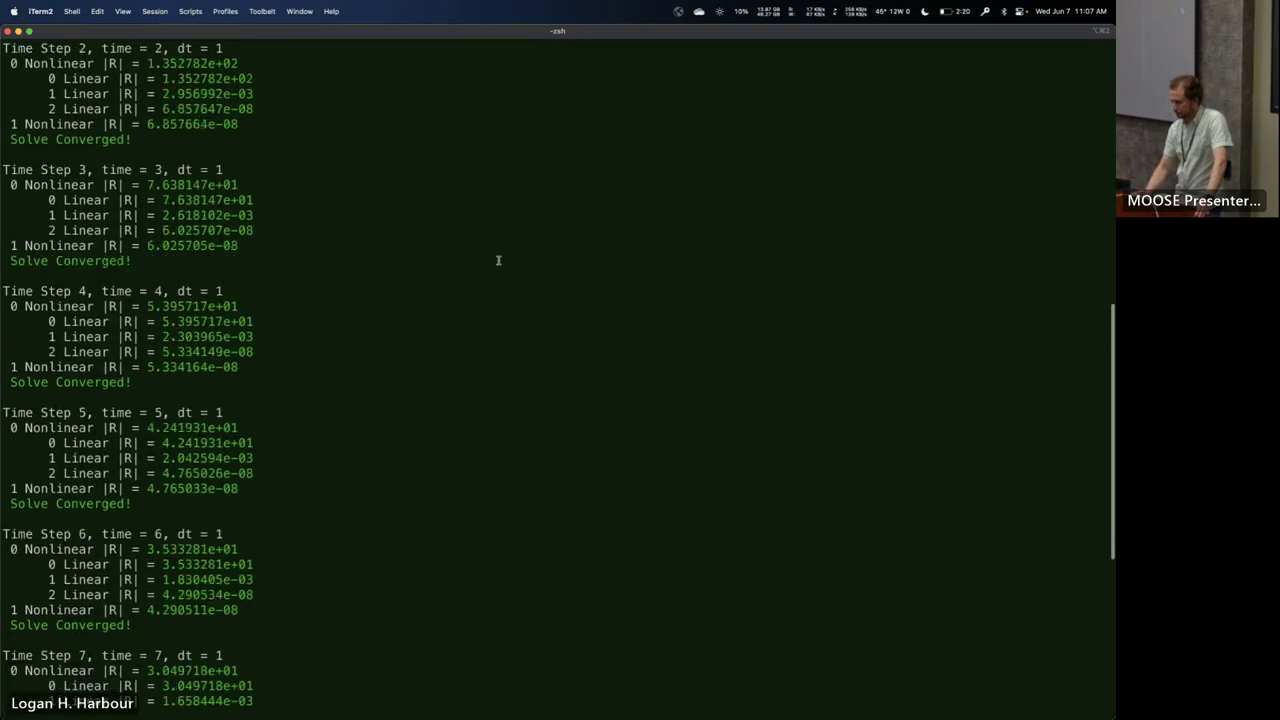
scroll(498, 260, "down", 15)
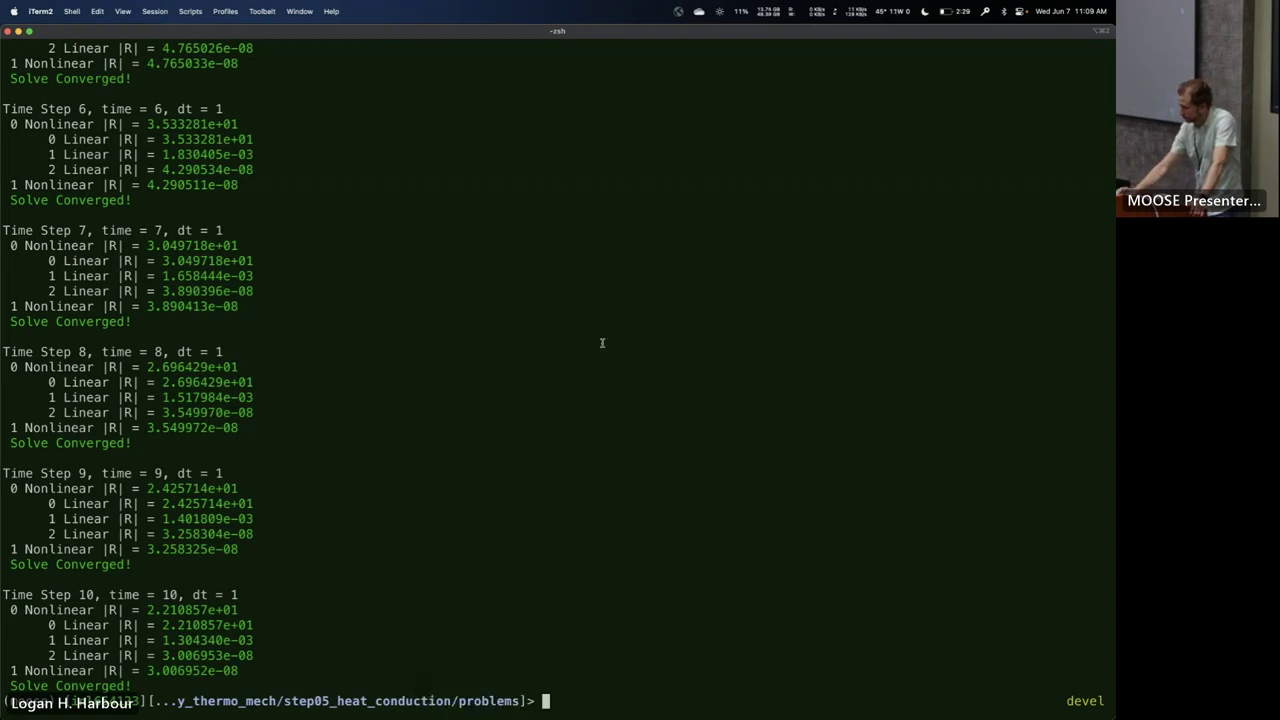
- Open step5c_outflow_out.e from the terminal in ParaView, using the Legacy Exodus II Reader
type("open step")
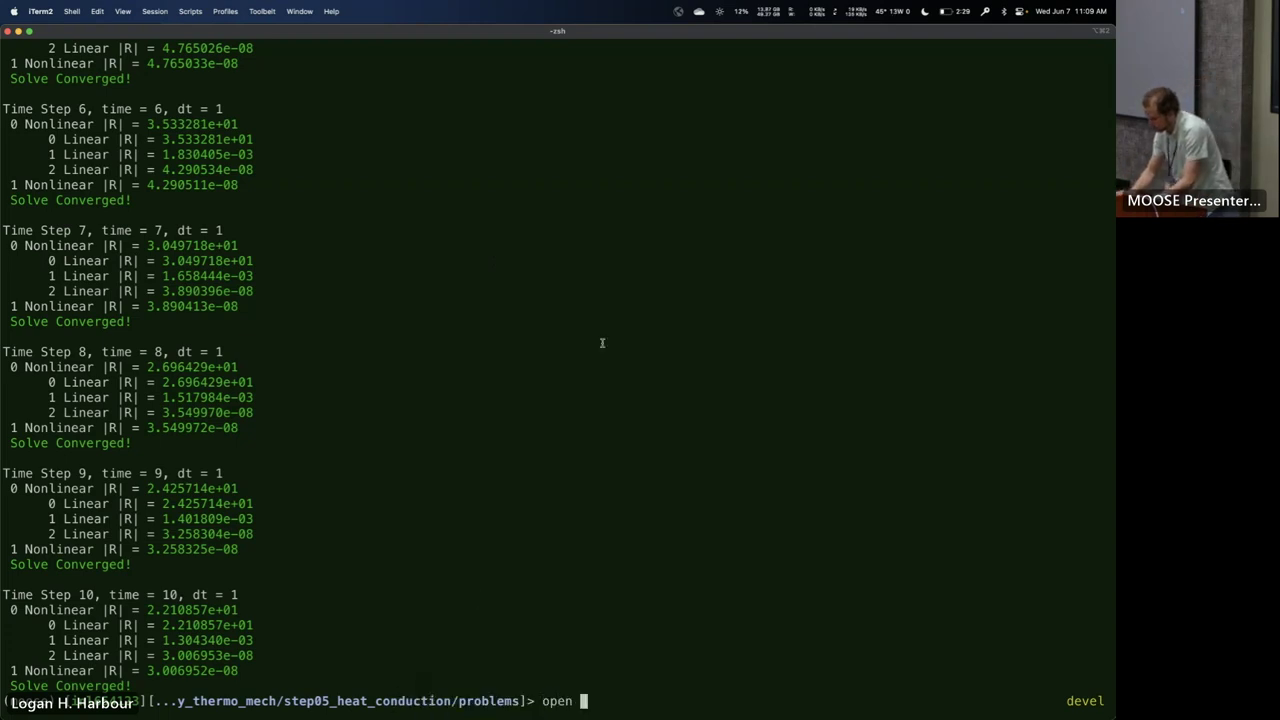
key("Tab")
type("c")
key("Tab")
type("_o")
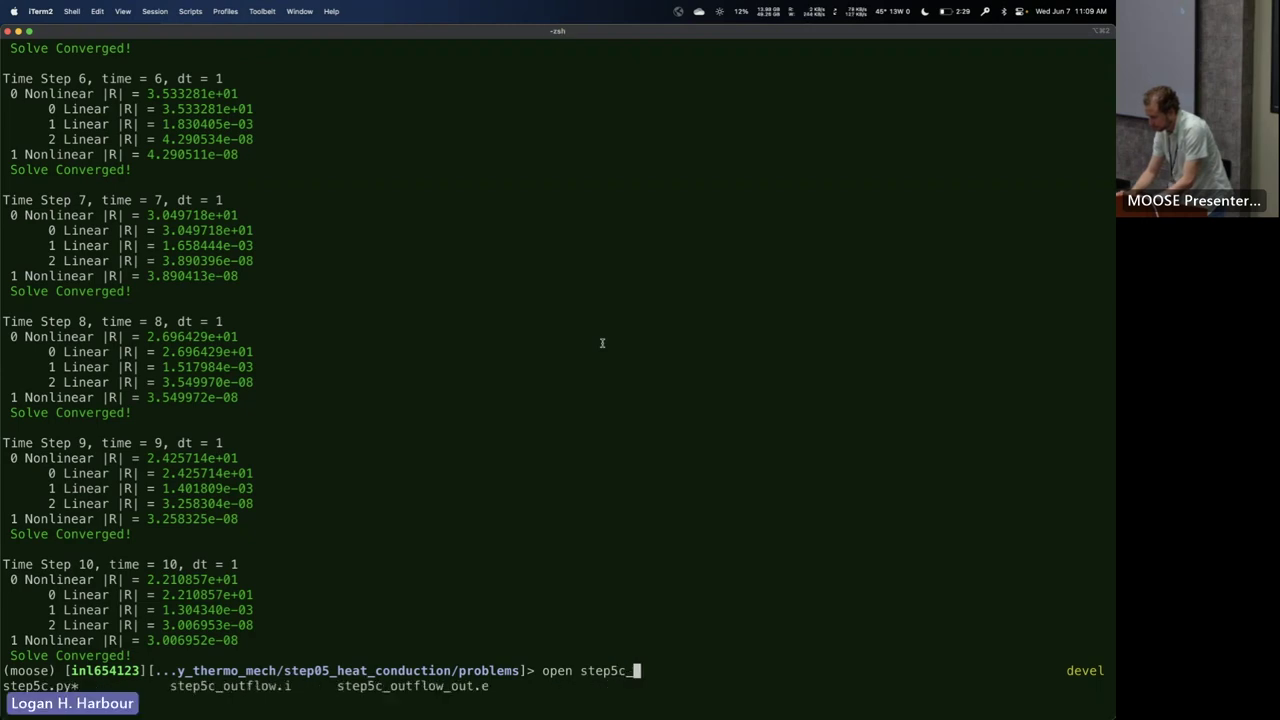
key("Tab")
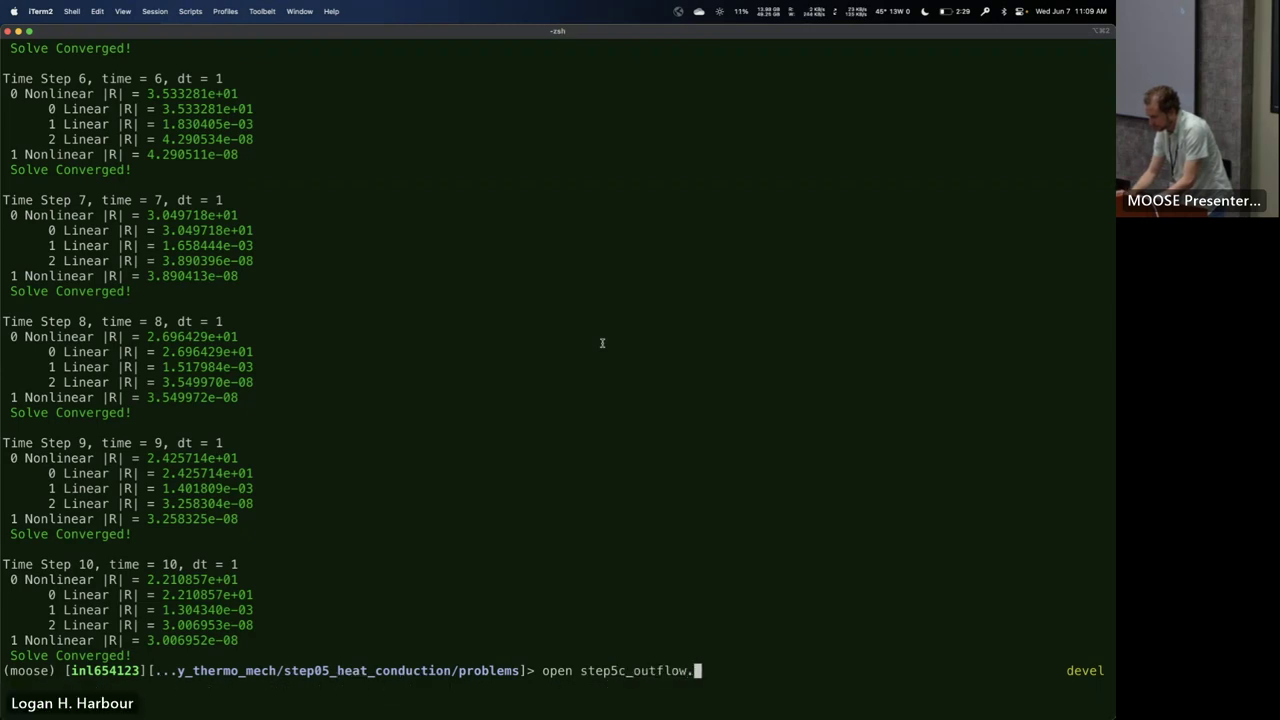
key("Tab")
type("_")
key("Tab")
key("Return")
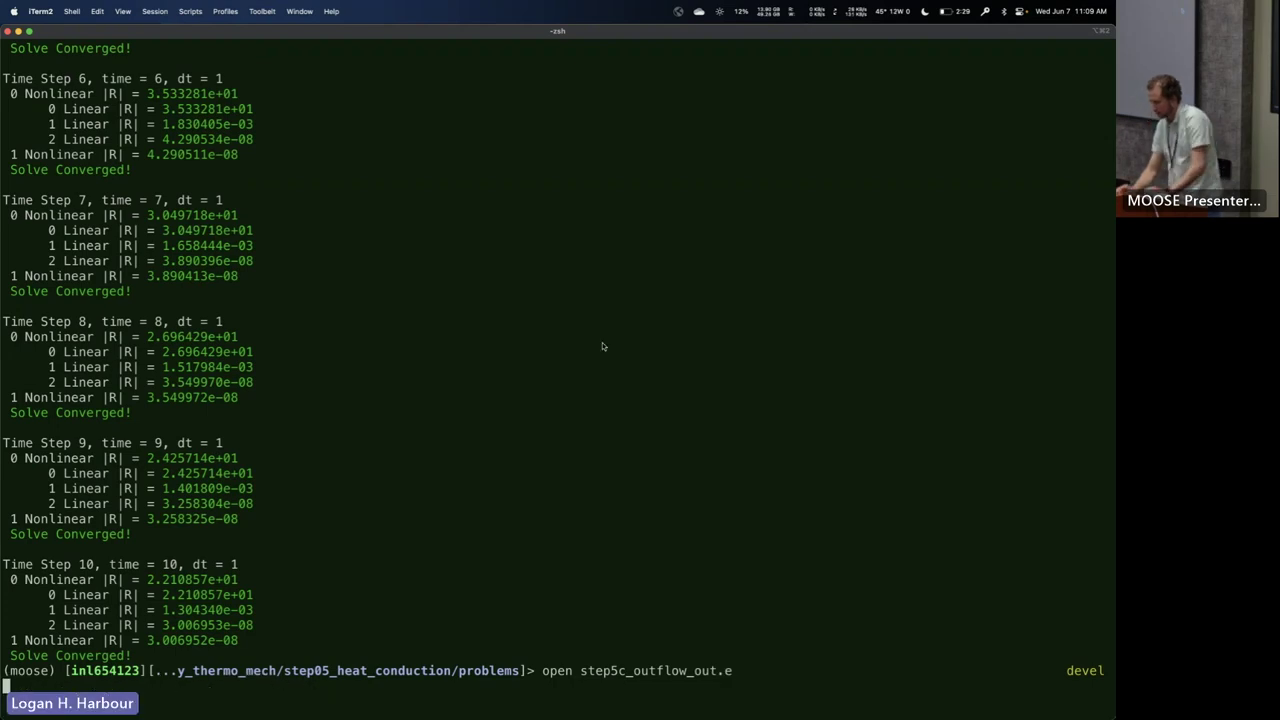
left_click(525, 307)
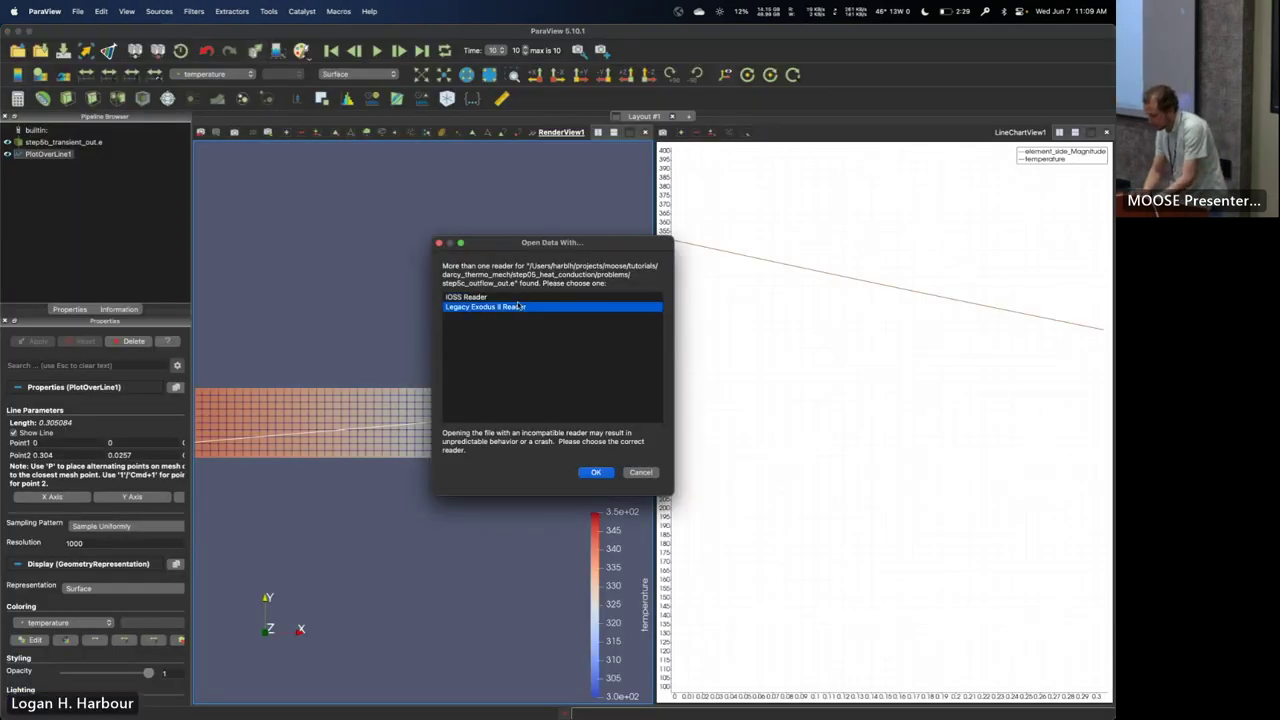
left_click(590, 471)
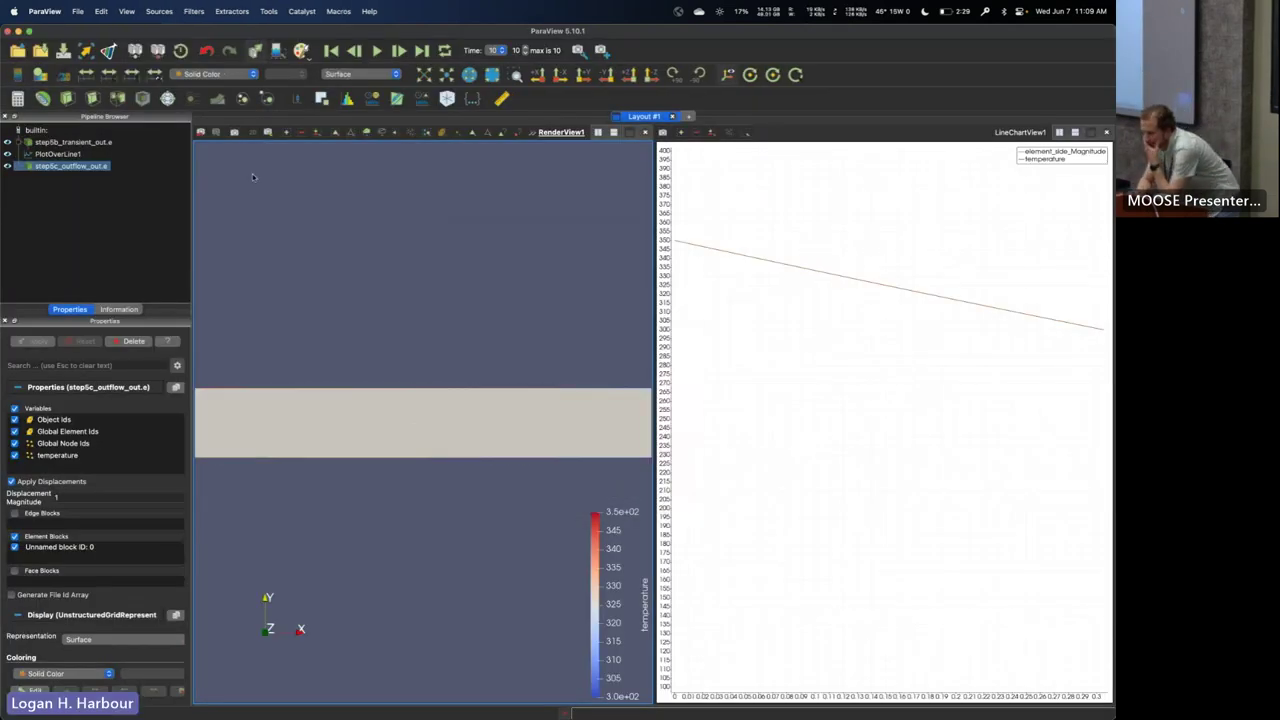
- Quit ParaView and reopen step5c_outflow_out.e from the terminal in a fresh ParaView session
left_click(14, 8)
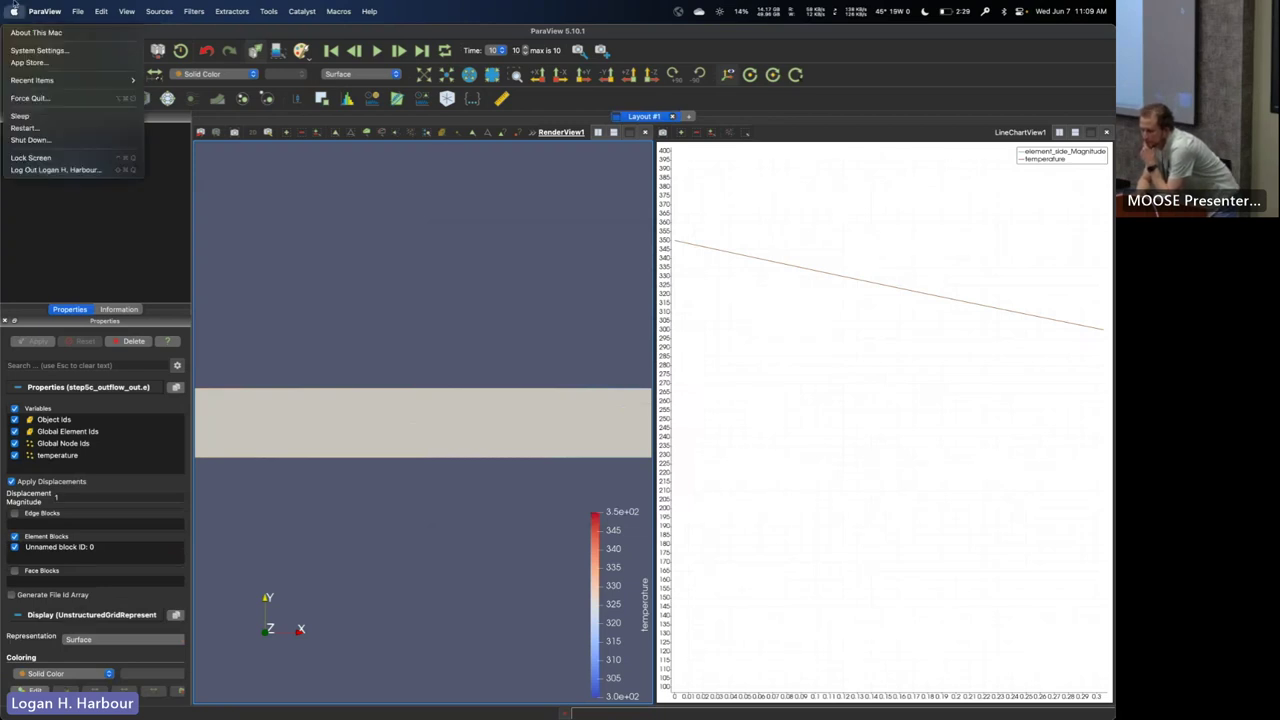
left_click(14, 8)
left_click(46, 10)
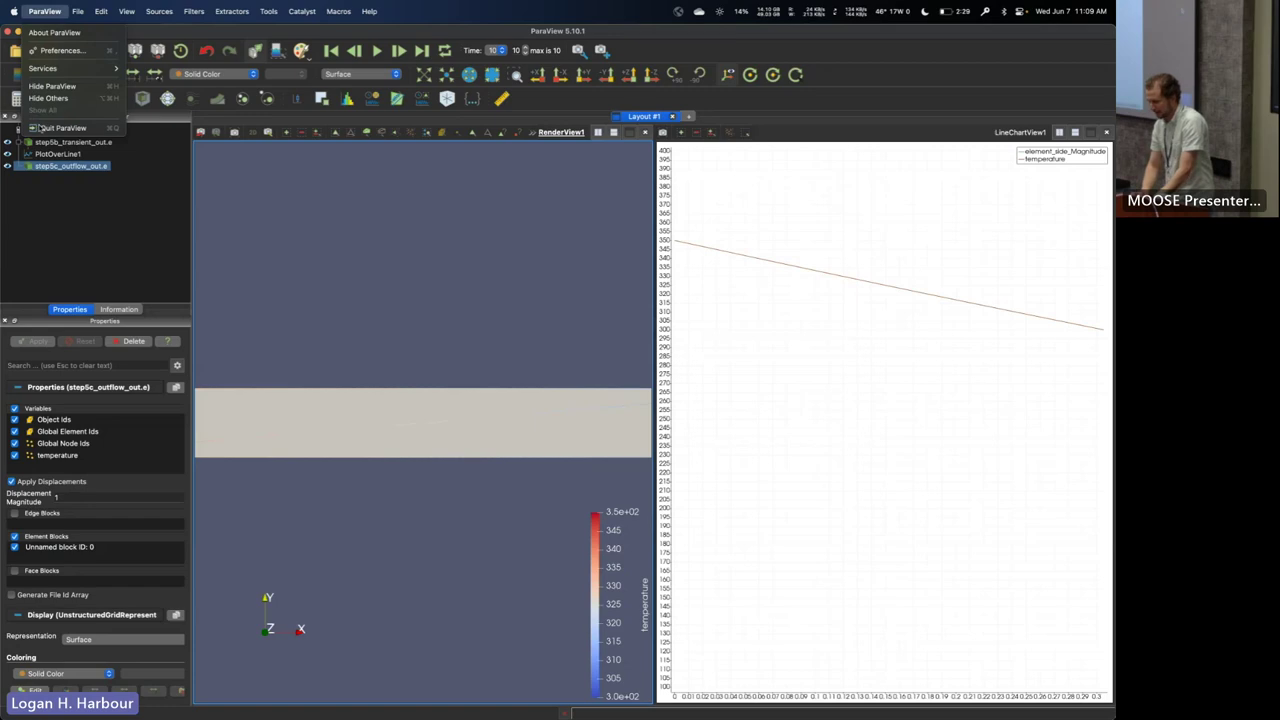
left_click(40, 128)
key("Up")
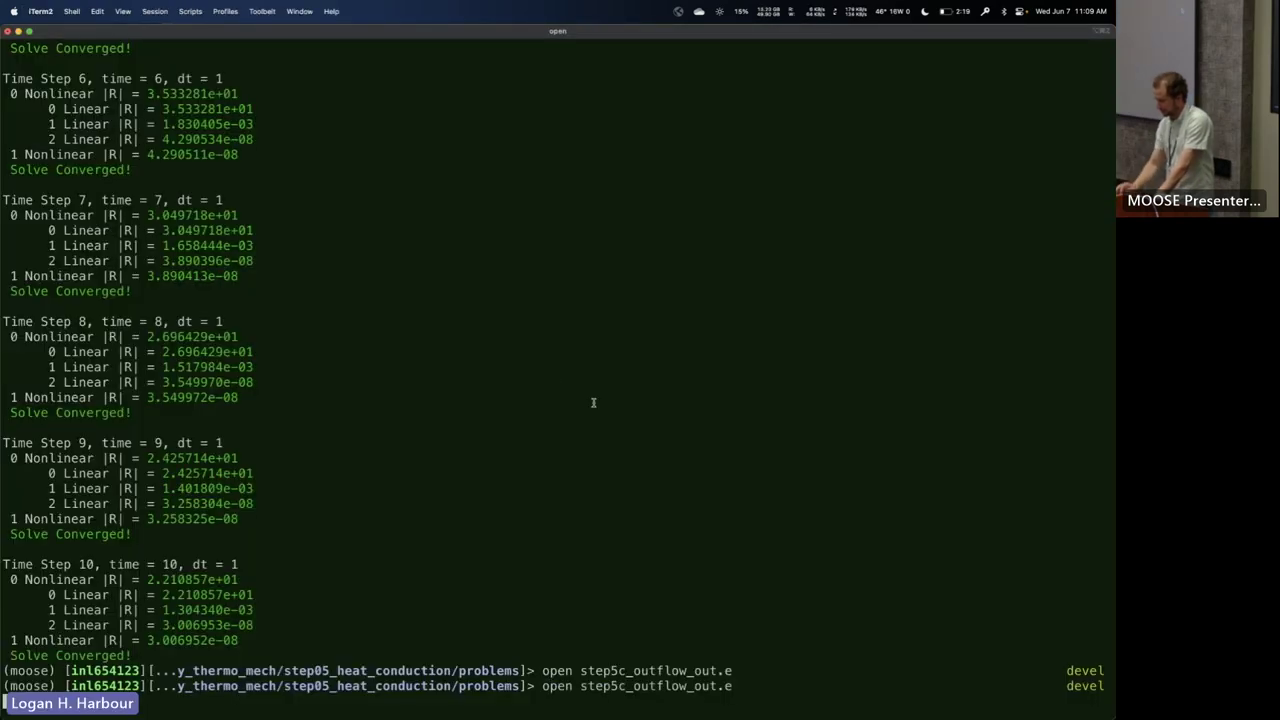
key("Return")
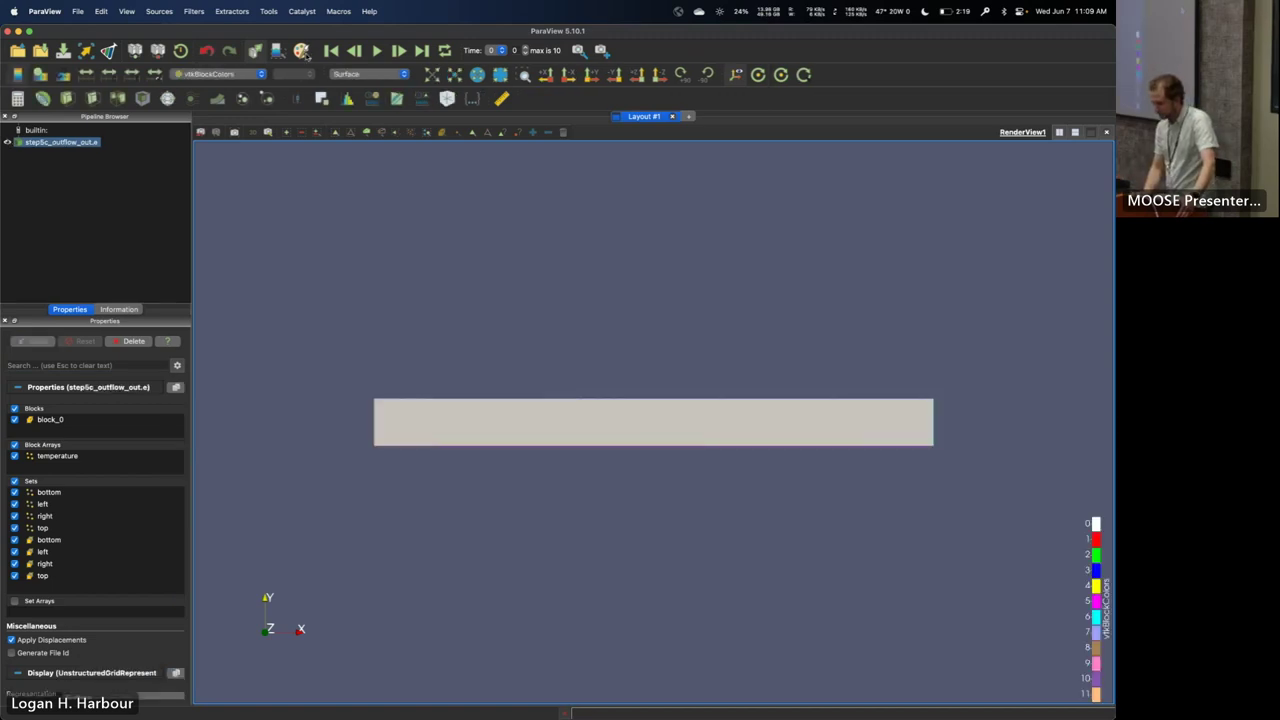
- Colour the mesh by temperature and rescale the colours to the data range at time 1
left_click(220, 74)
left_click(210, 62)
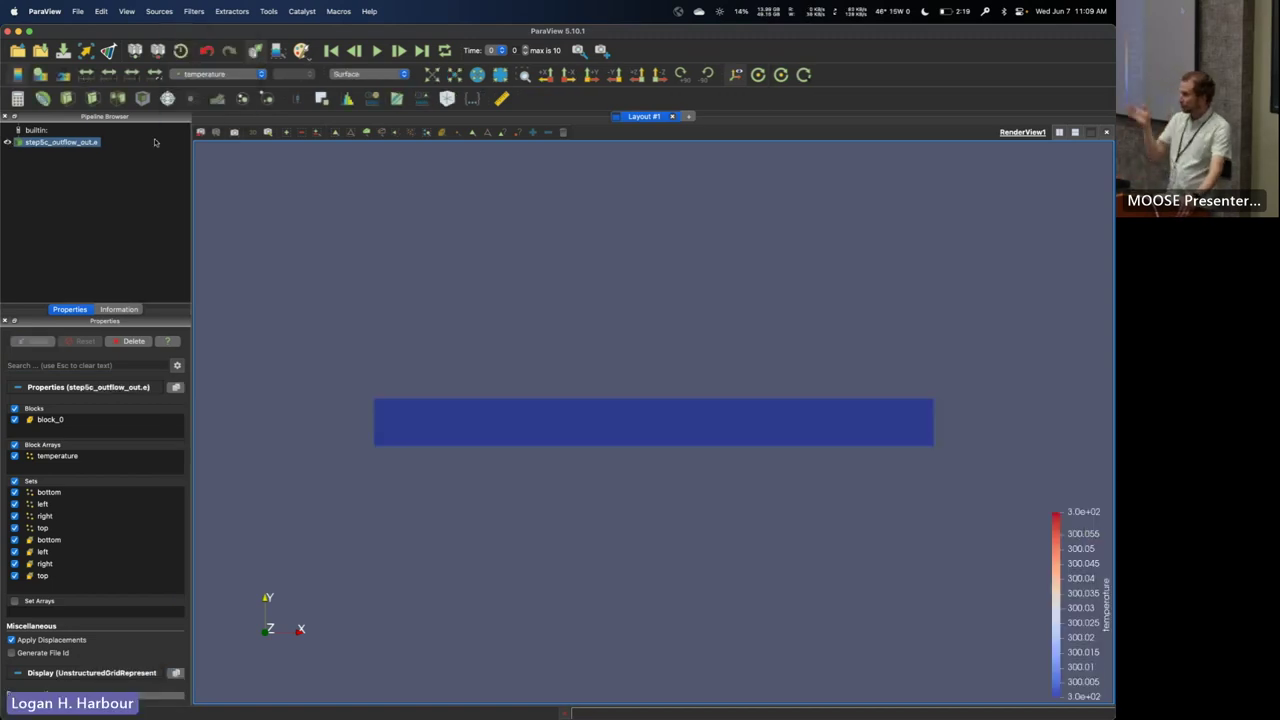
left_click(398, 50)
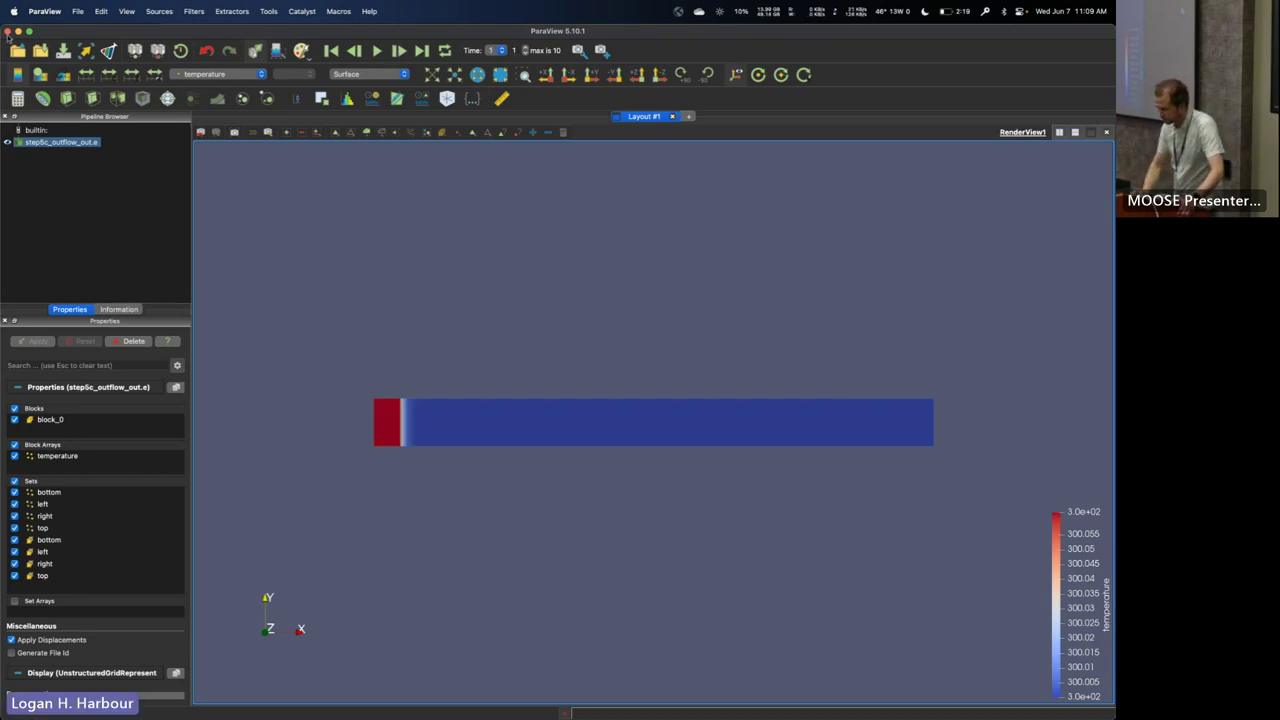
left_click(86, 74)
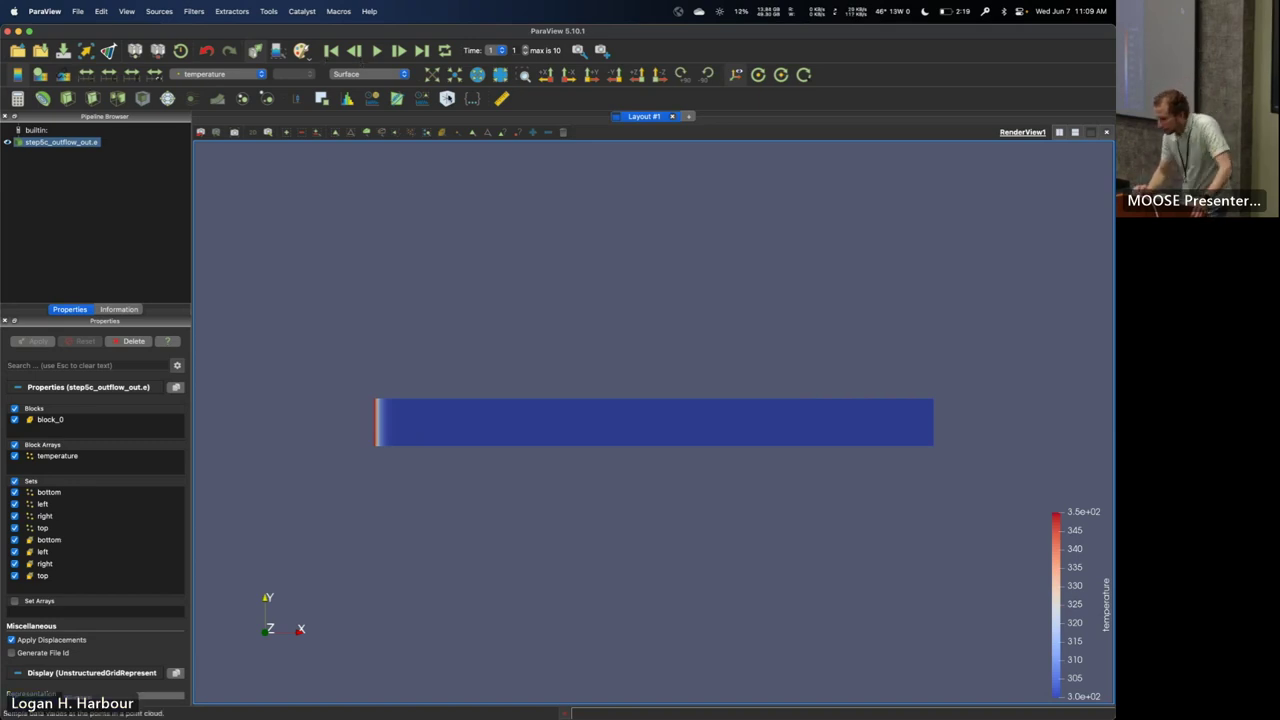
- Add a Plot Over Line of the outflow results and advance it one time step at a time from time 1 to time 10
left_click(398, 100)
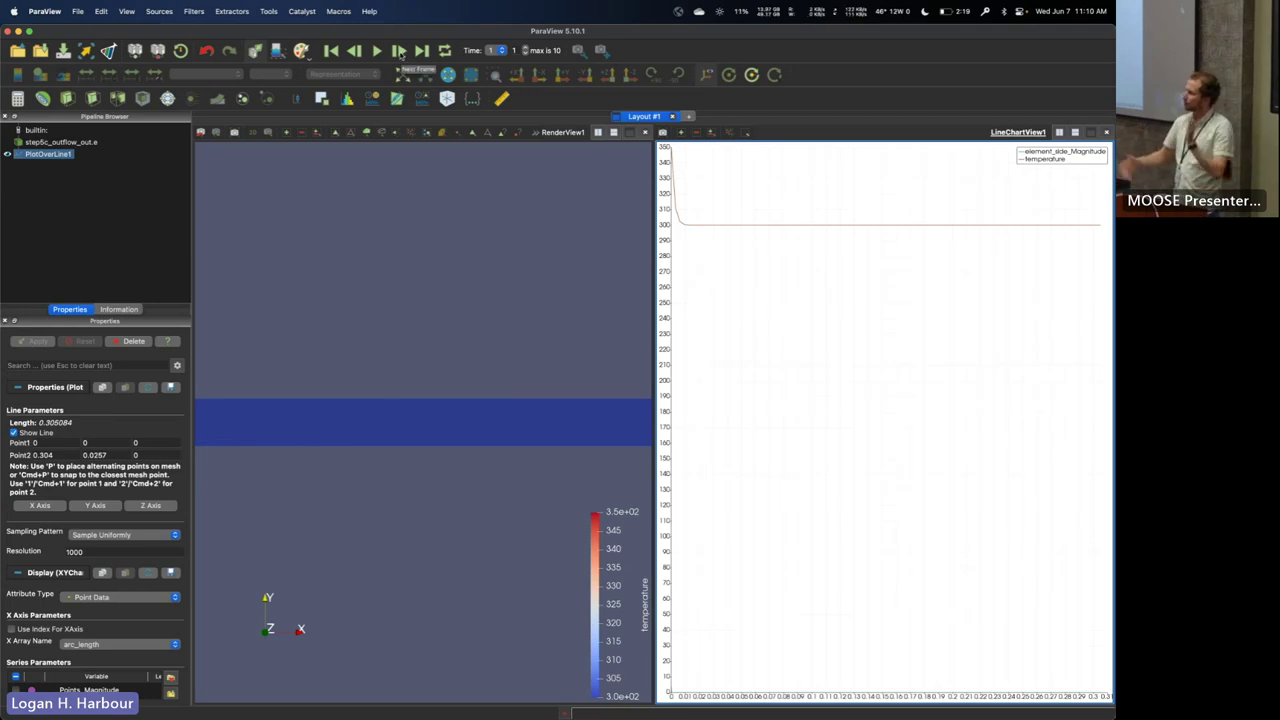
left_click(399, 51)
left_click(399, 51)
left_click(399, 51)
left_click(399, 51)
left_click(399, 51)
left_click(399, 51)
left_click(399, 51)
left_click(400, 52)
left_click(400, 52)
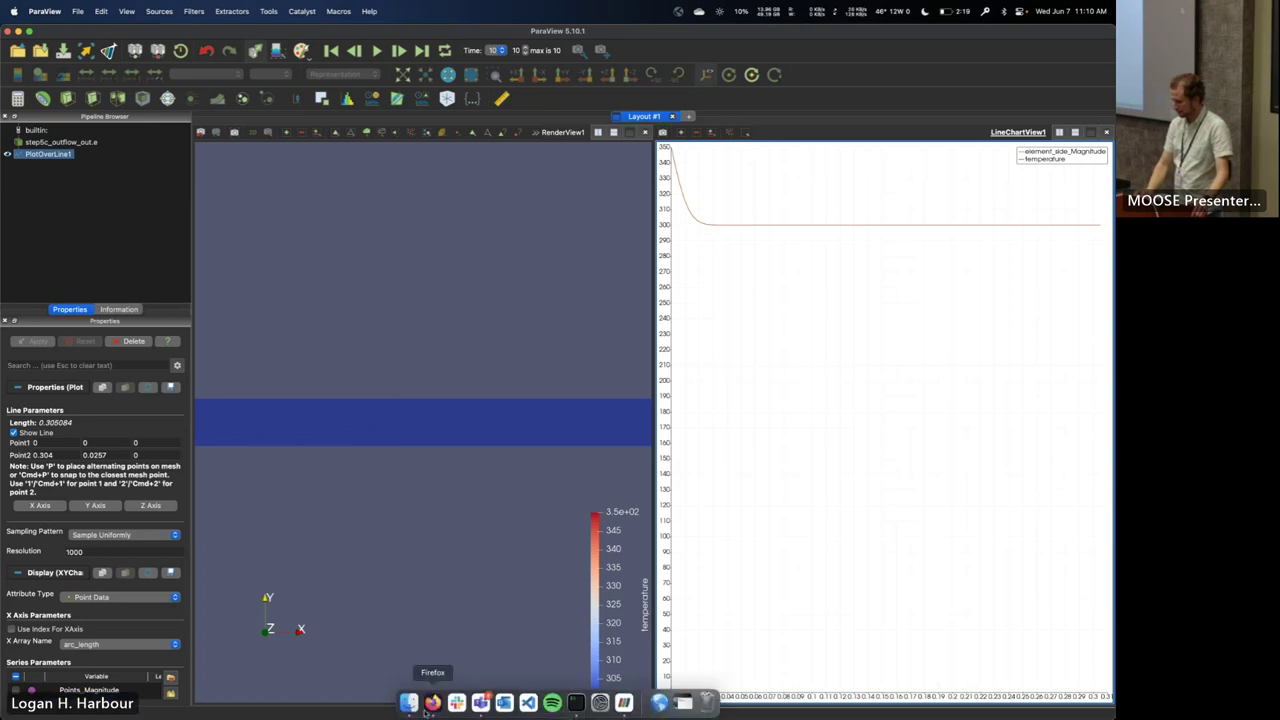
- Switch to the workshop slides in Firefox and play the Step 5c results animation for a few seconds before pausing it
left_click(432, 703)
key("Down")
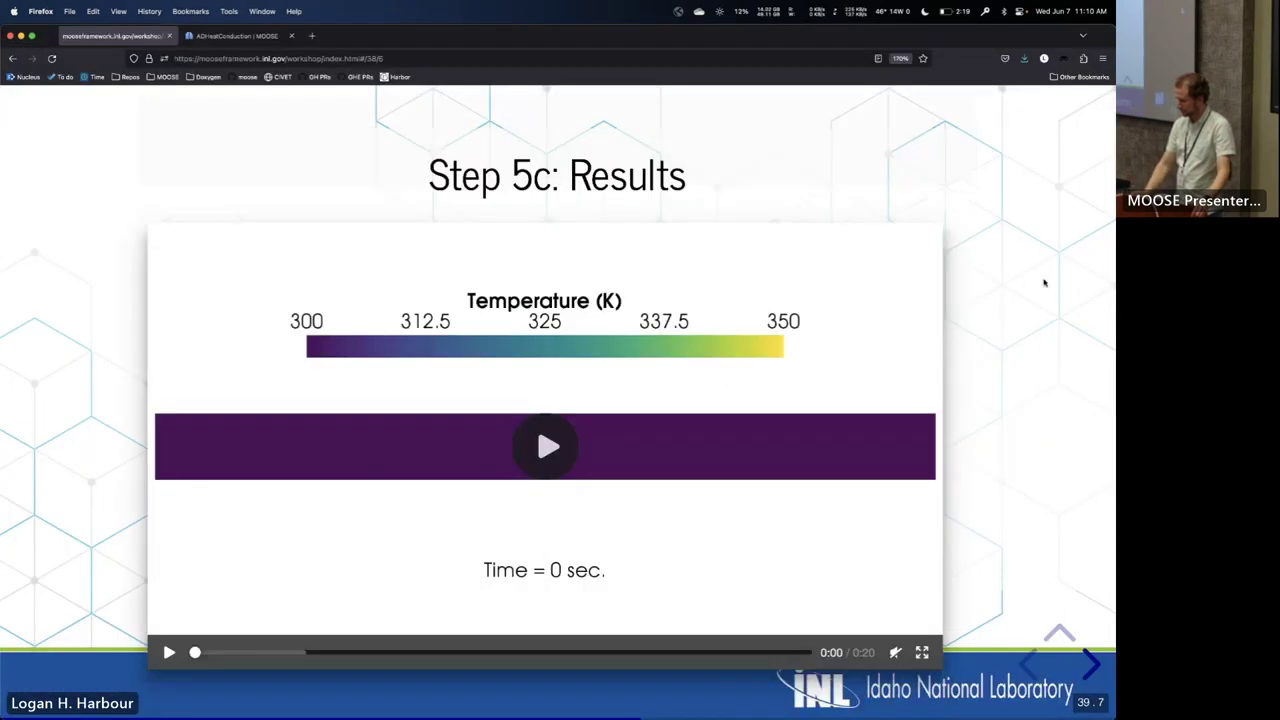
left_click(548, 436)
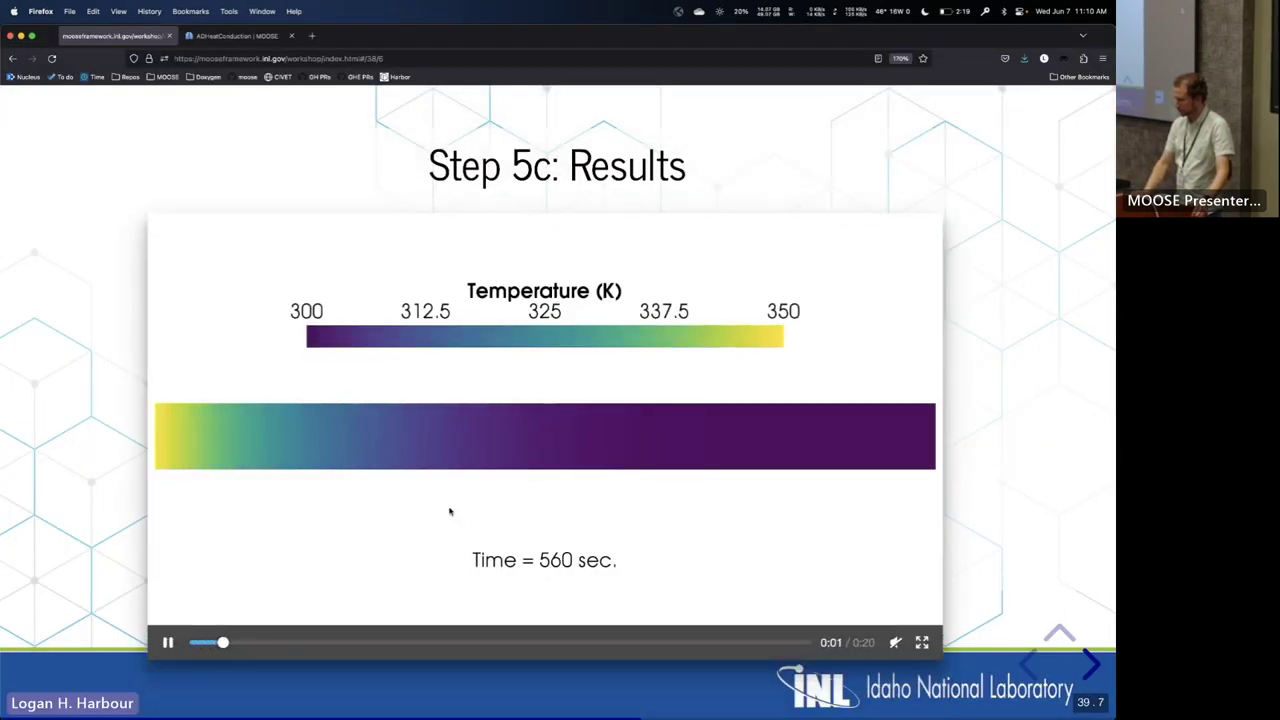
left_click(170, 643)
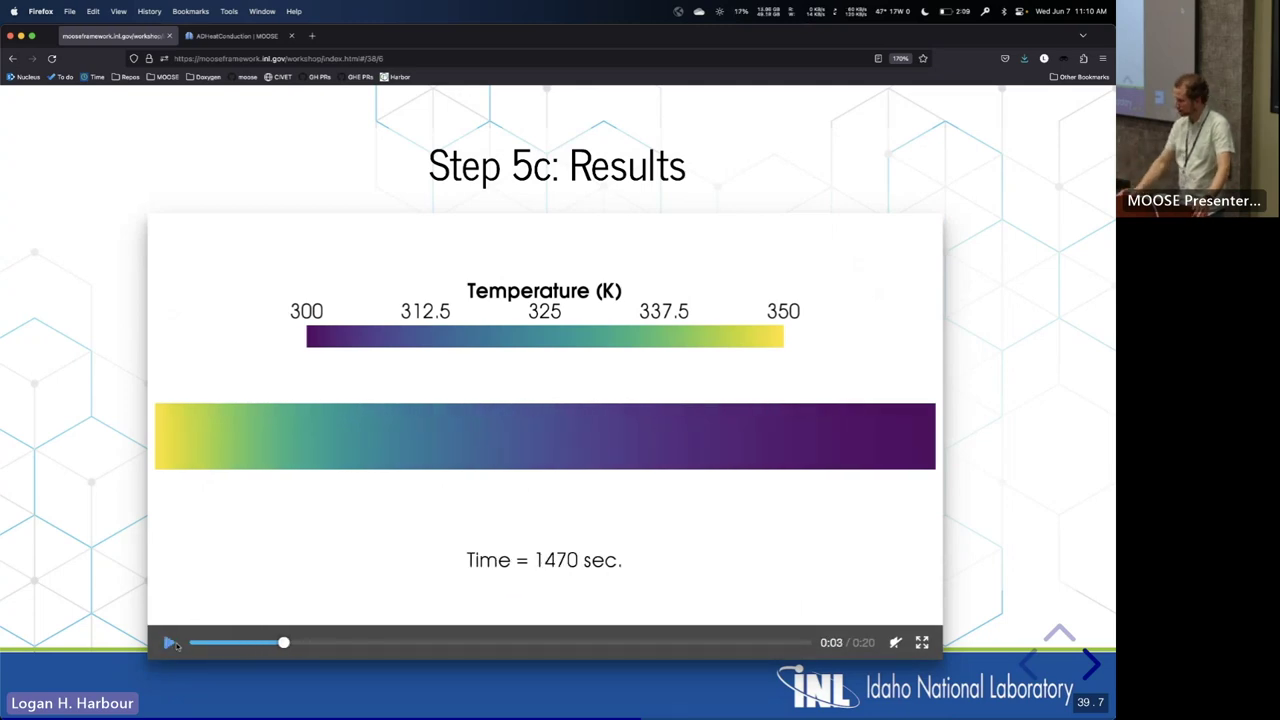